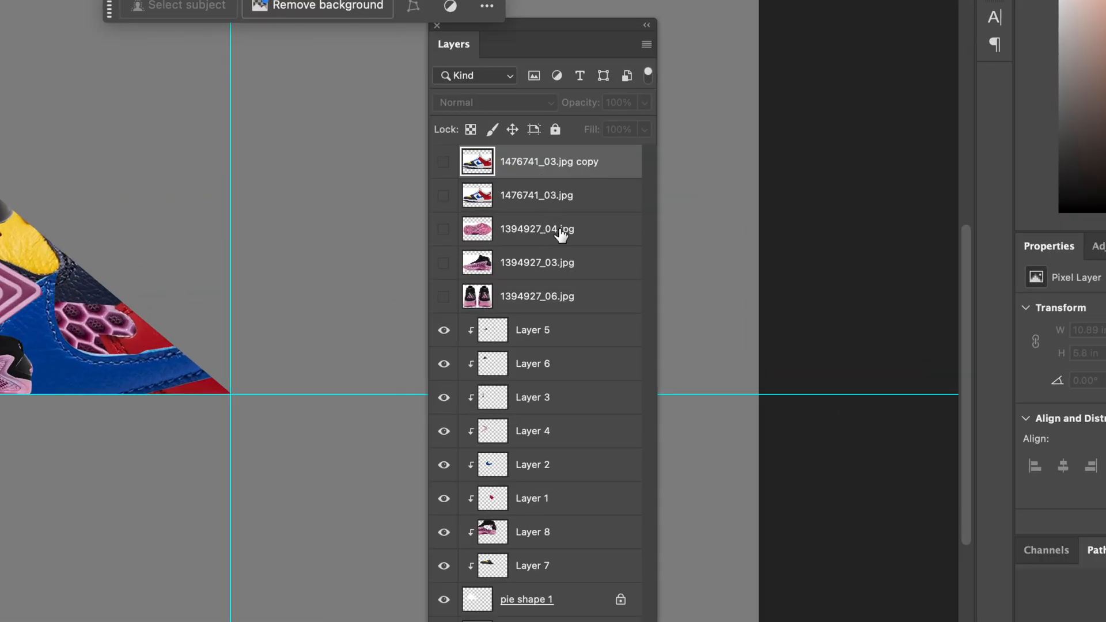
Delete the five hidden shoe image layers, from 1476741_03.jpg copy down to 1394927_06.jpg.
shift+click(602, 301)
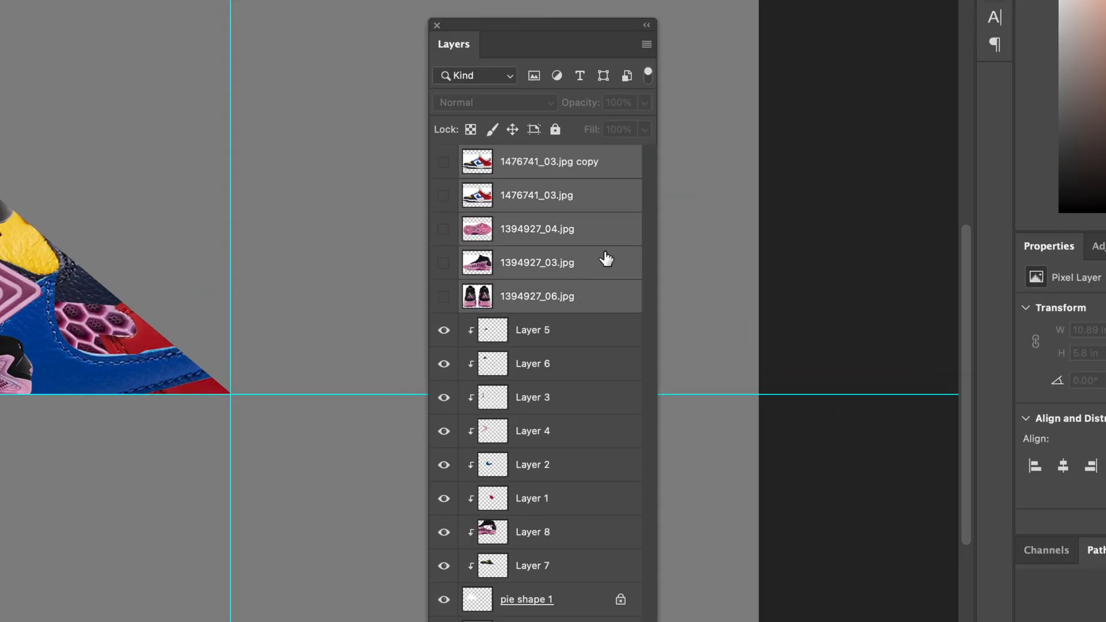
right_click(596, 199)
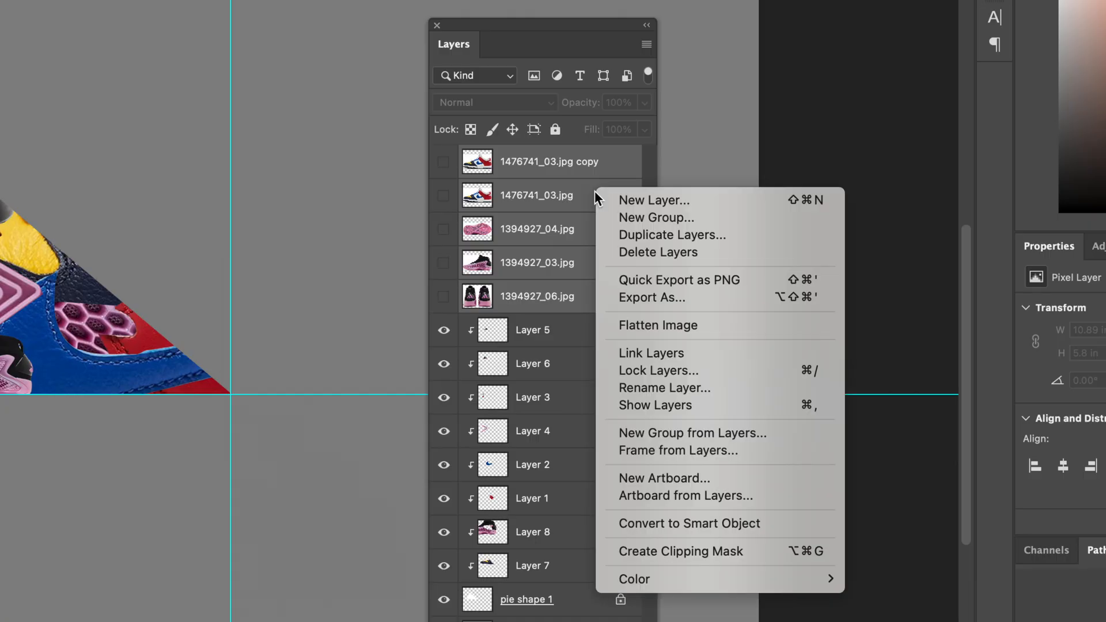
click(577, 279)
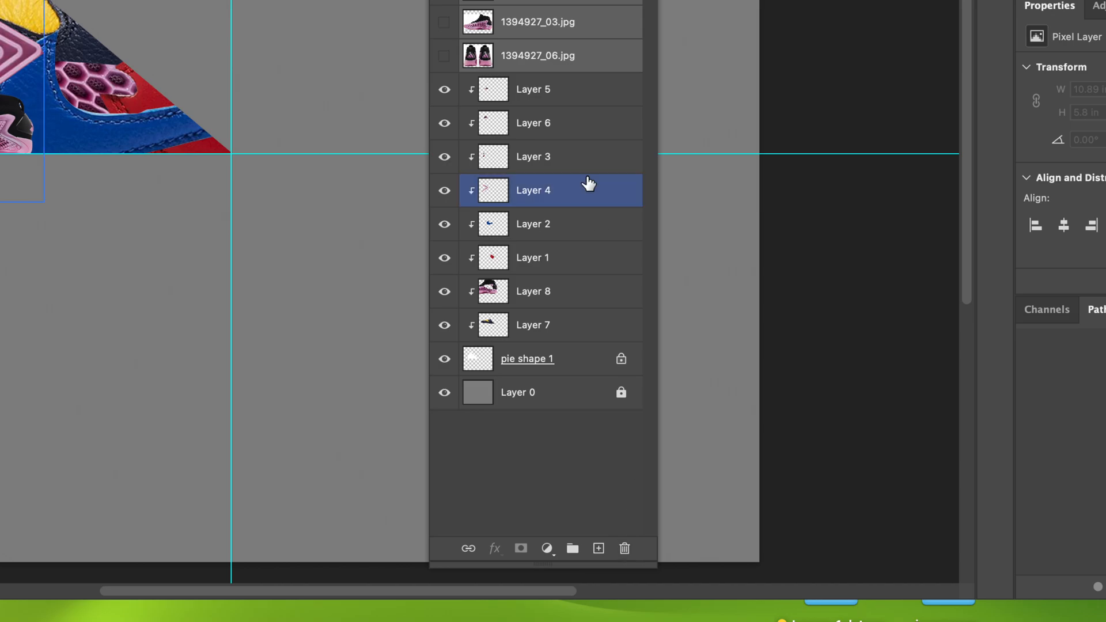
key(Delete)
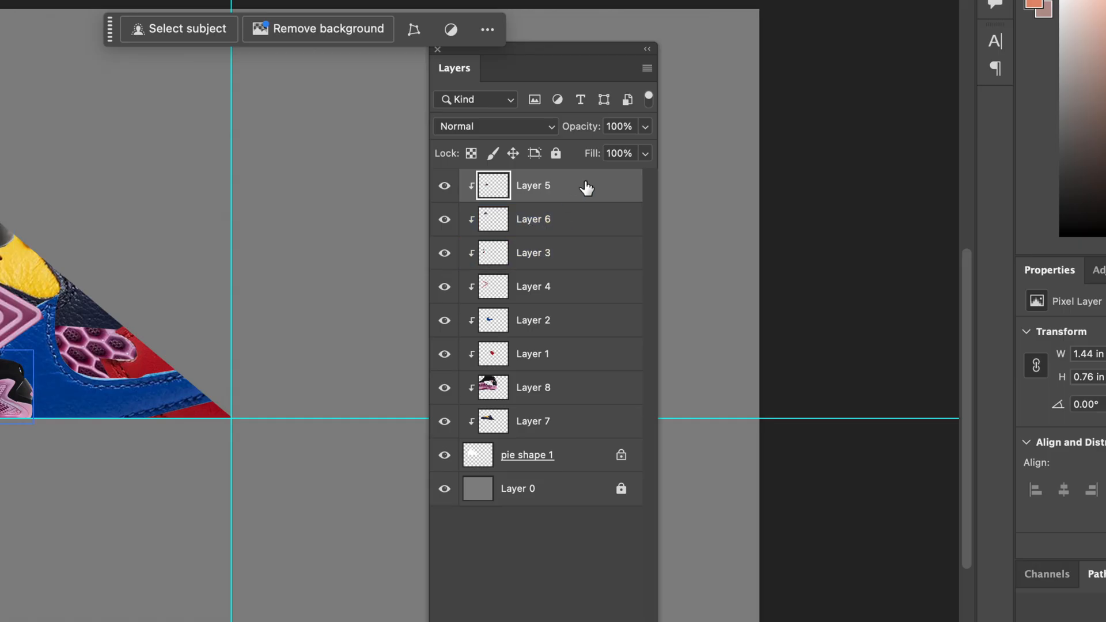
Duplicate all layers from Layer 5 down to pie shape 1 within the pie K 2.psd document.
shift+click(583, 461)
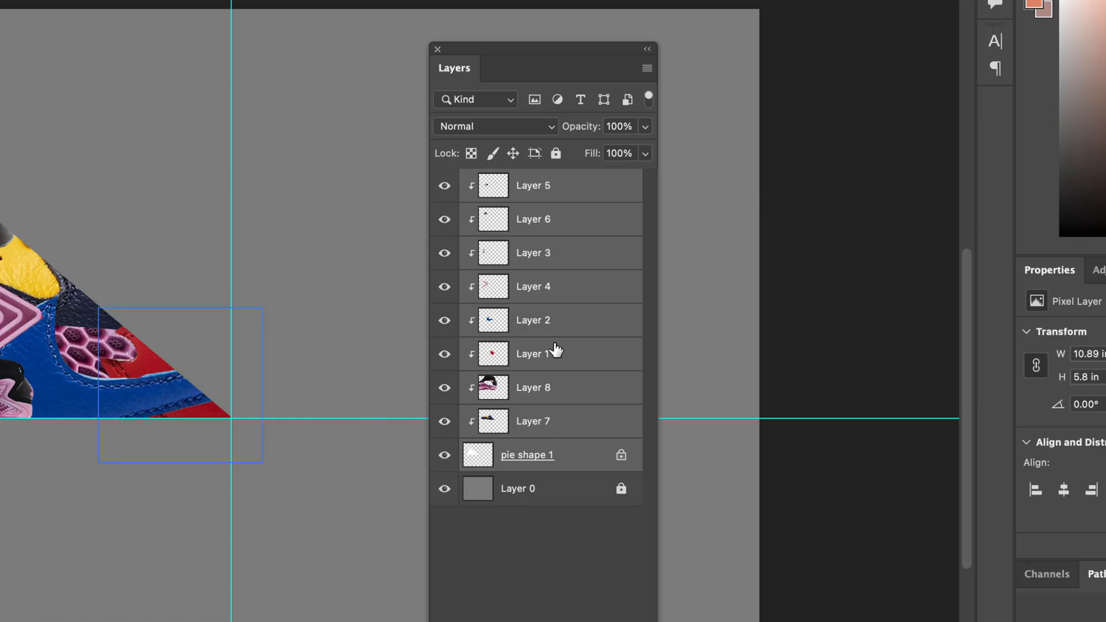
right_click(581, 317)
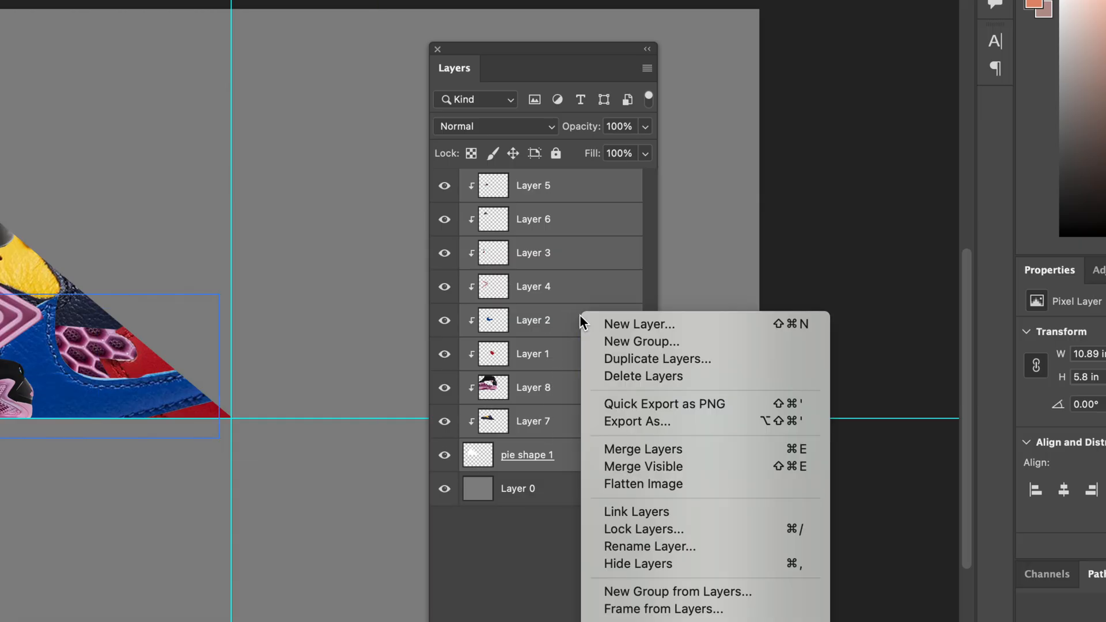
click(639, 359)
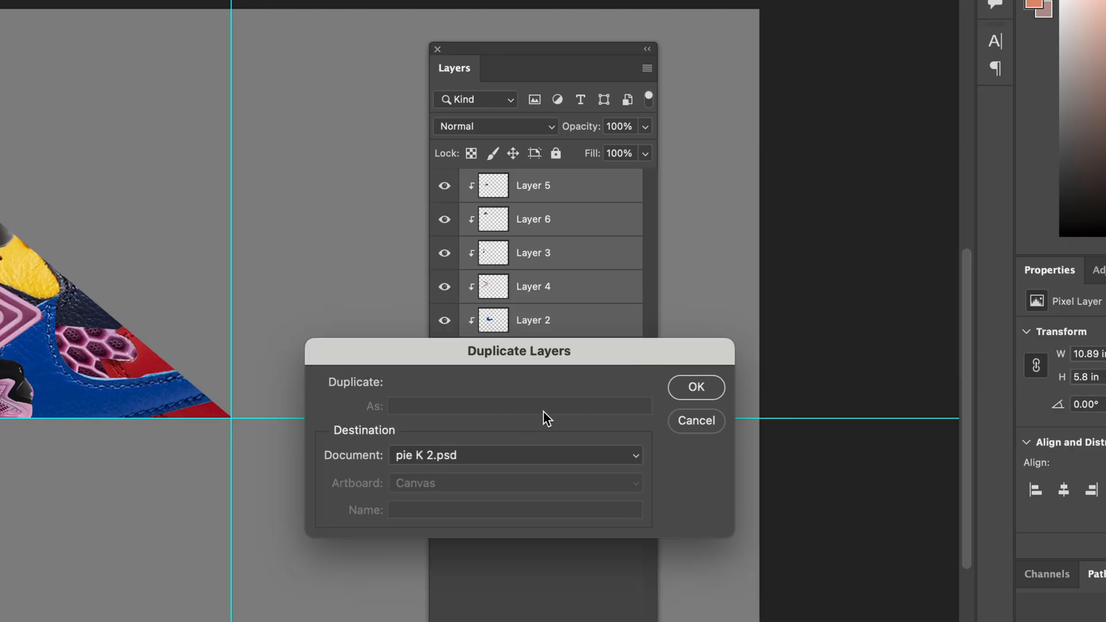
click(677, 386)
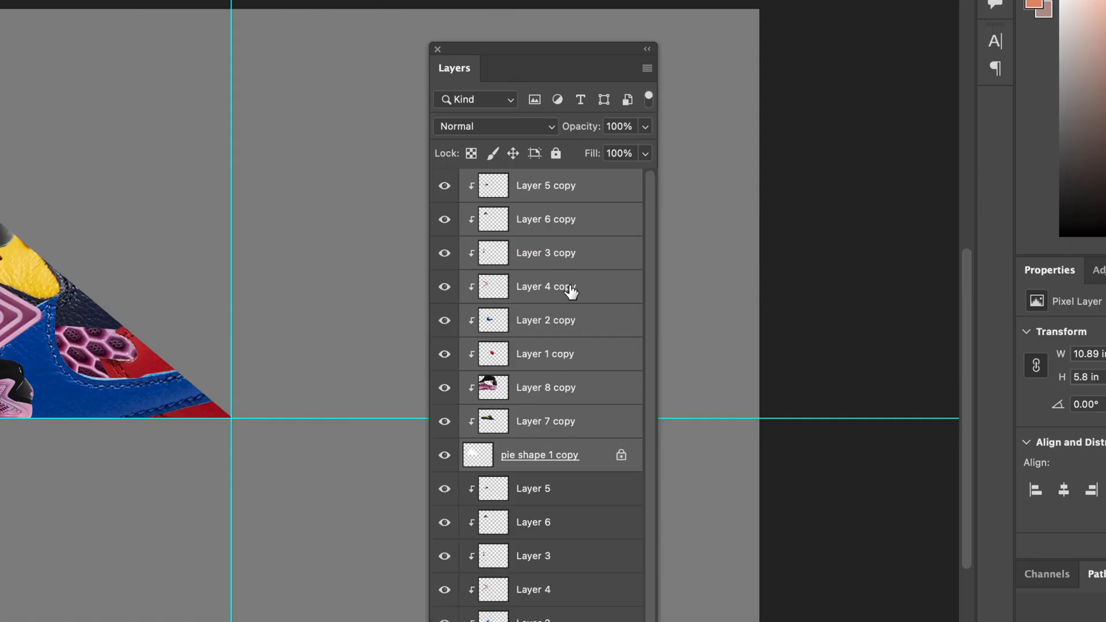
Merge the duplicated wedge layers, including pie shape 1 copy, into a single layer.
right_click(594, 252)
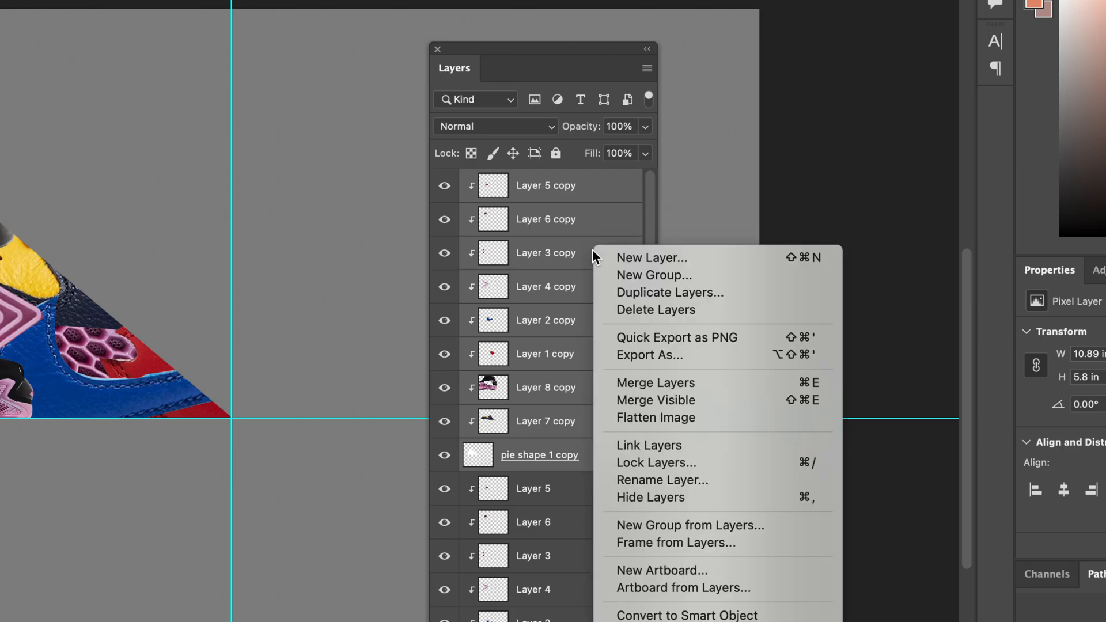
click(651, 382)
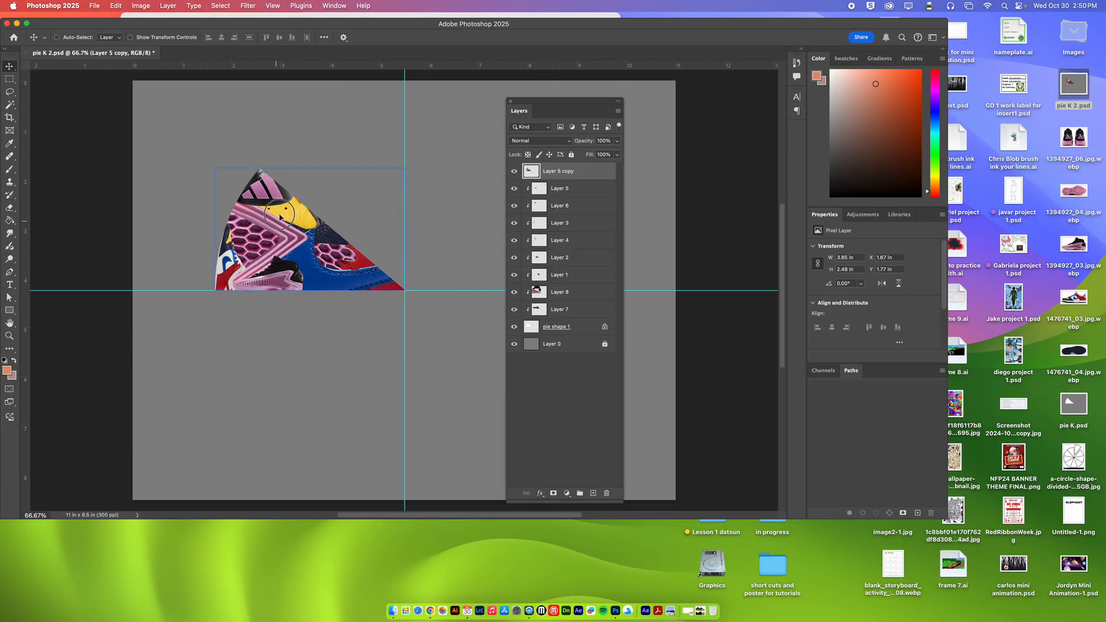
drag(271, 215, 332, 169)
key(super+z)
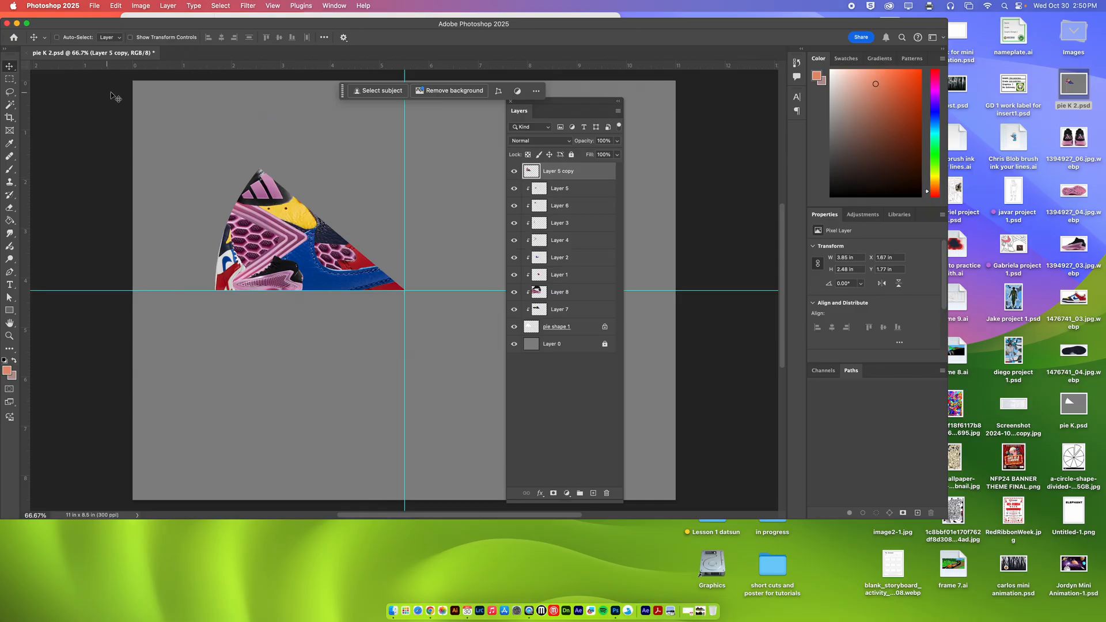
Free-transform the merged wedge, set its pivot at the guide intersection, and rotate it clockwise by about 40.14°.
click(116, 5)
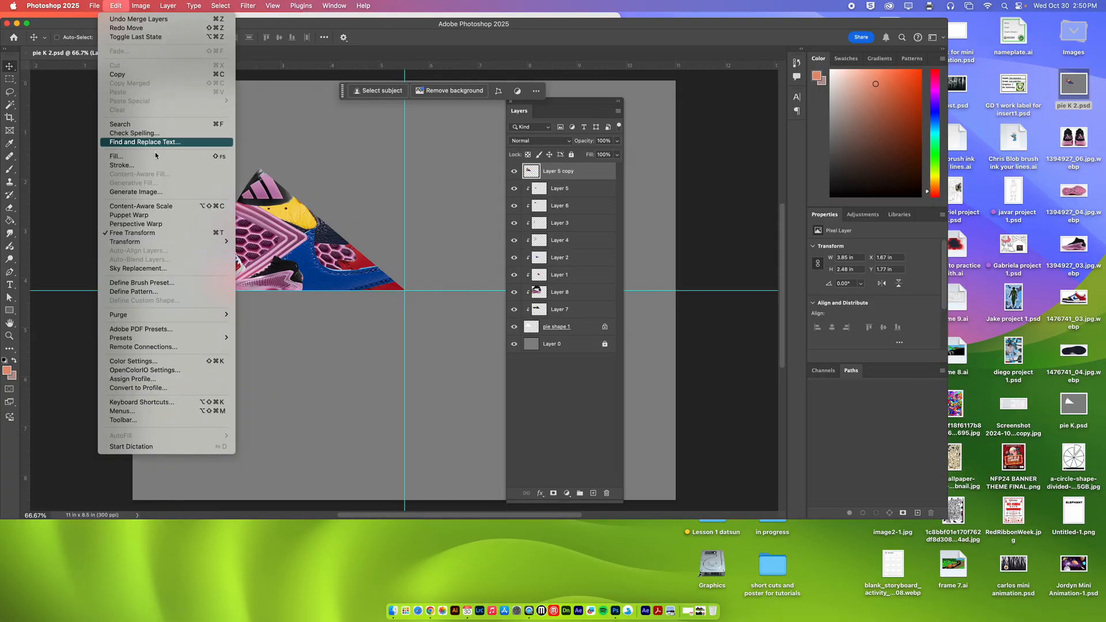
click(159, 233)
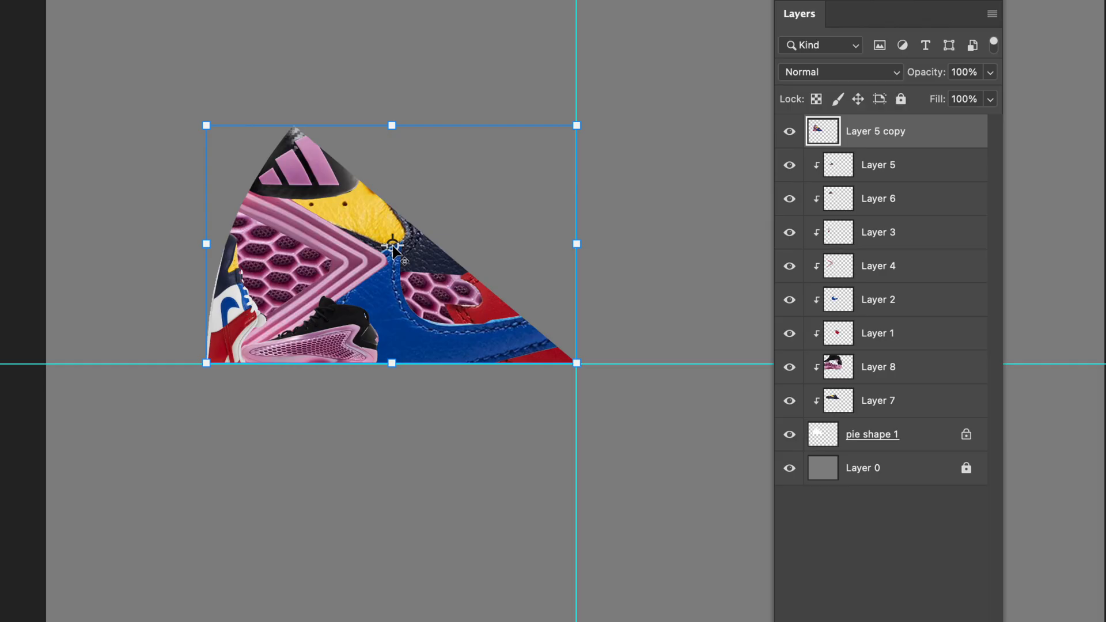
drag(391, 246, 577, 365)
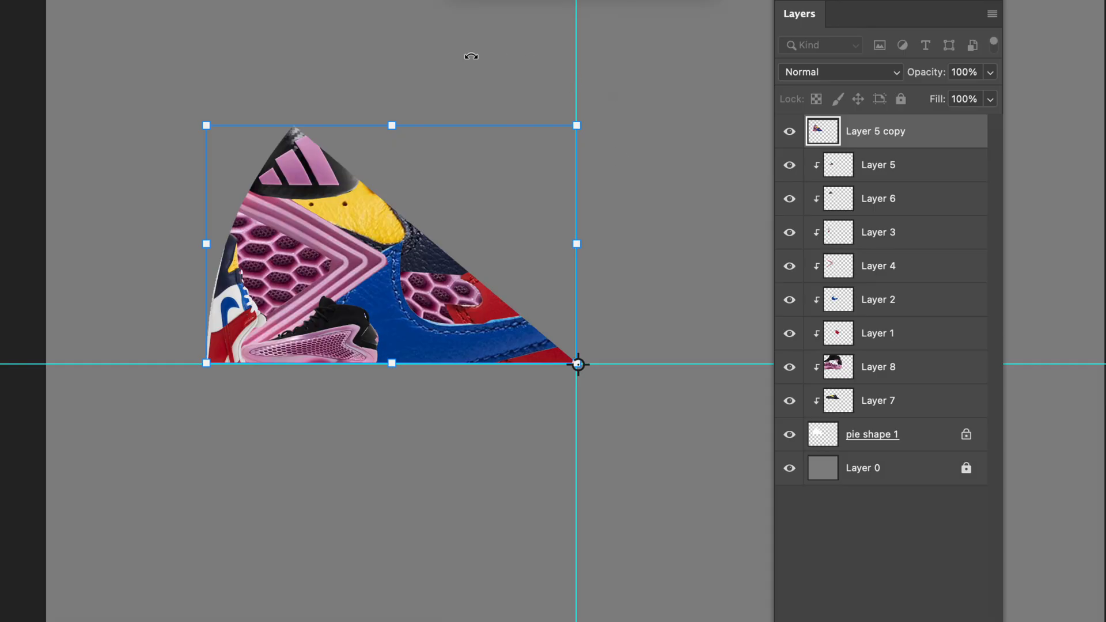
drag(182, 98, 489, 58)
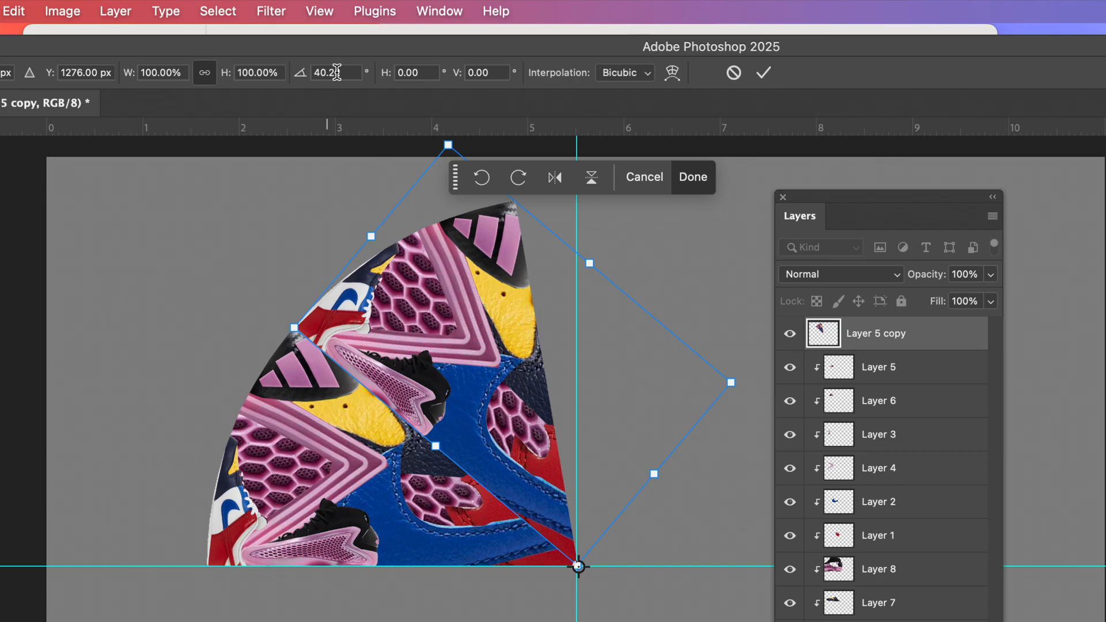
mouse_move(568, 209)
mouse_down()
mouse_move(519, 204)
mouse_move(581, 206)
mouse_move(568, 209)
mouse_up()
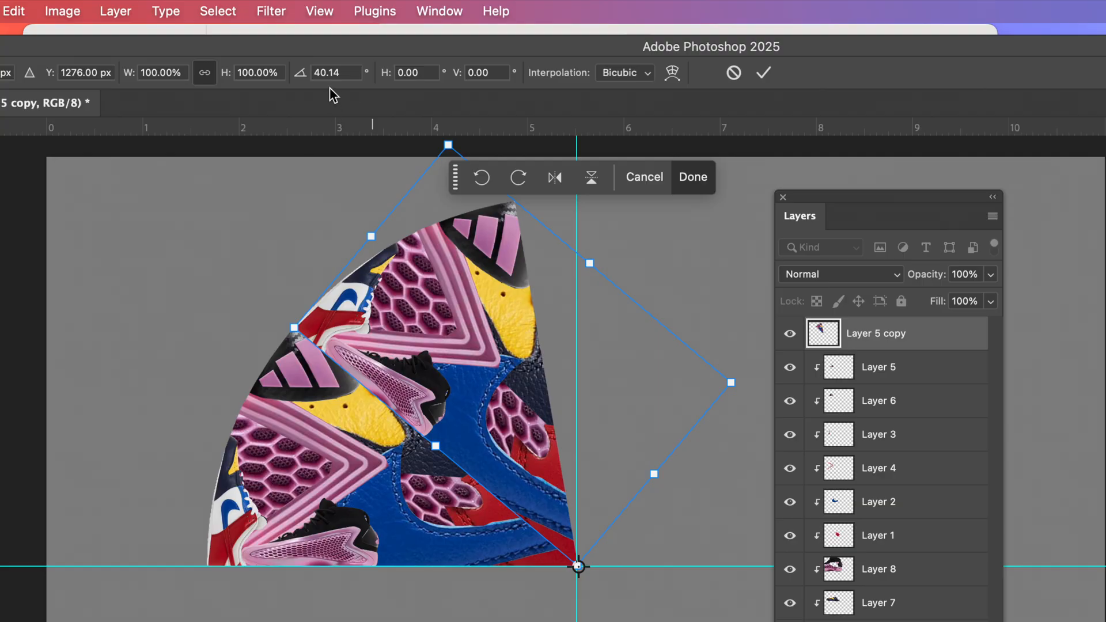
click(764, 73)
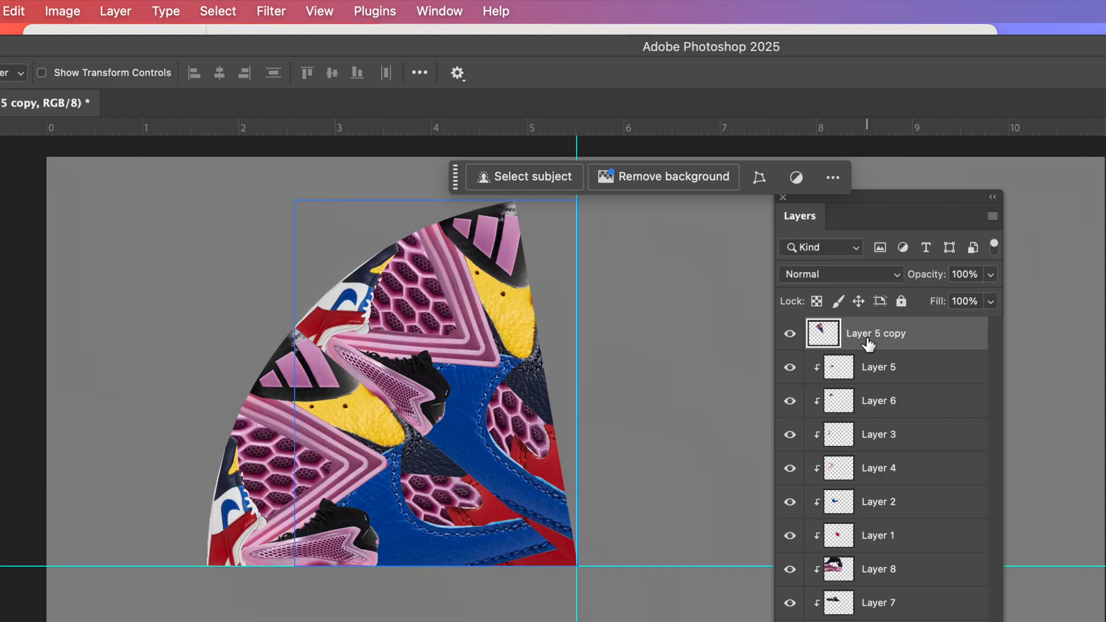
Duplicate the rotated wedge layer, Layer 5 copy.
right_click(935, 335)
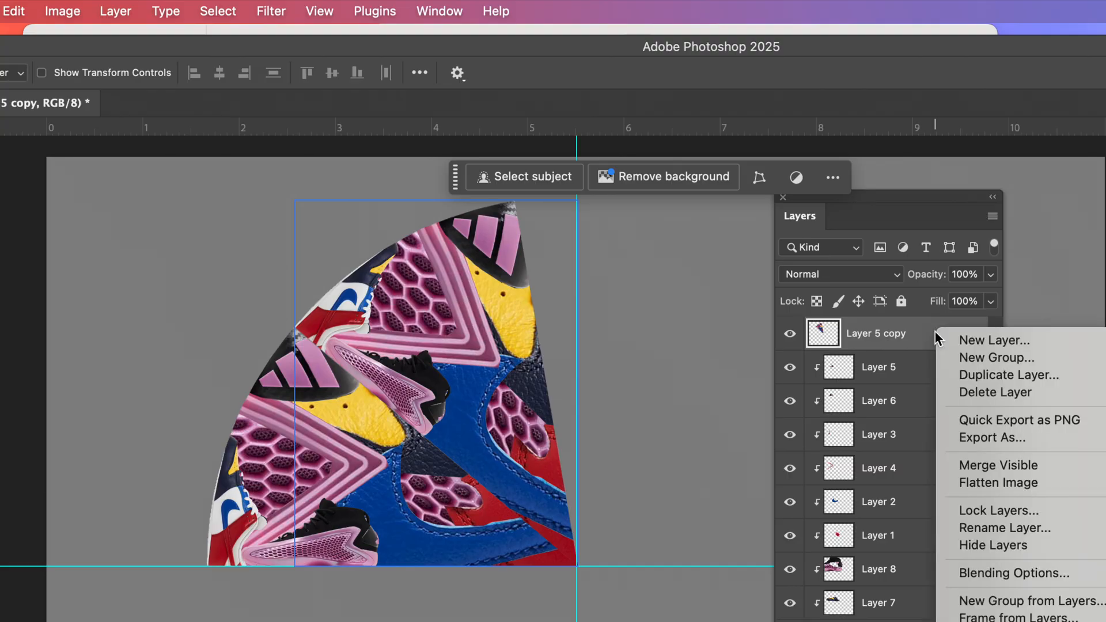
click(971, 375)
click(1041, 532)
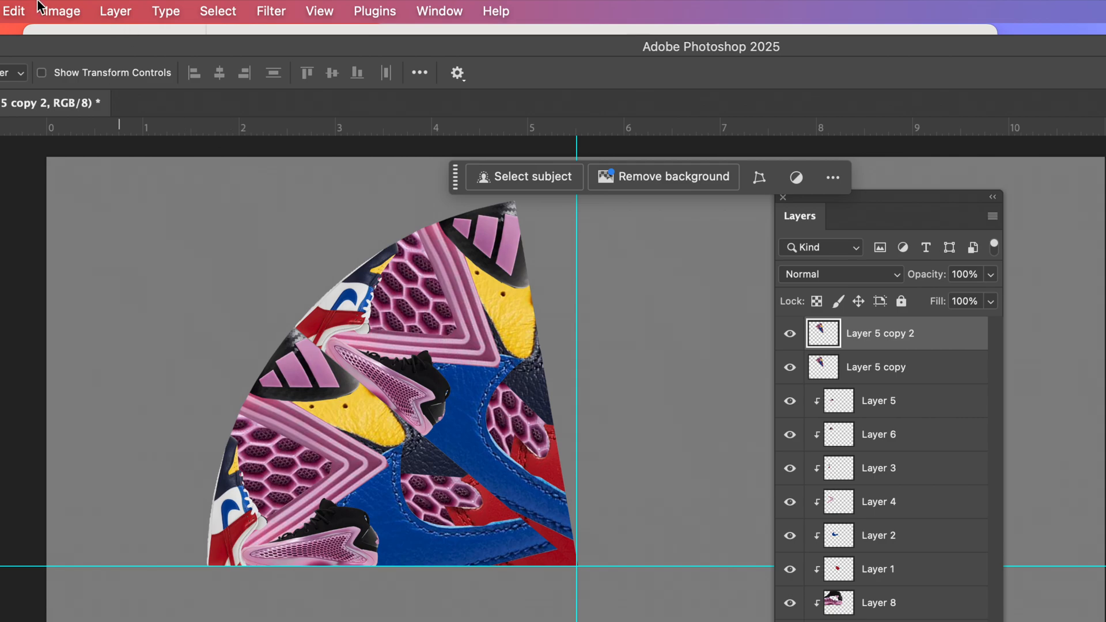
Rotate the newest wedge copy clockwise by about 39.98° around the guide intersection using Free Transform.
click(17, 10)
click(105, 453)
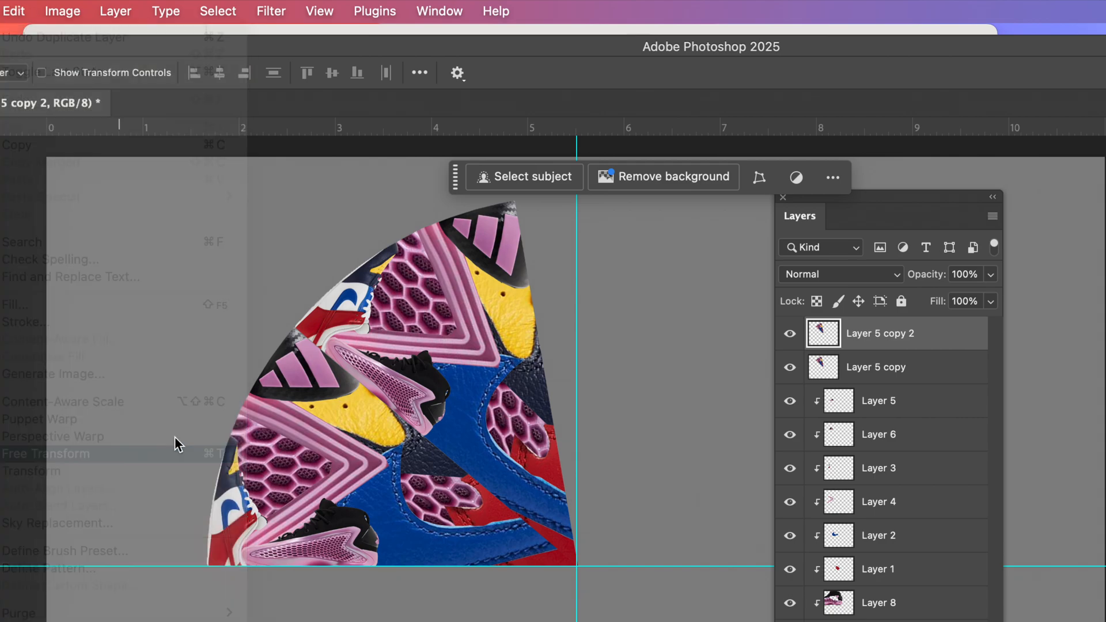
drag(435, 383, 578, 567)
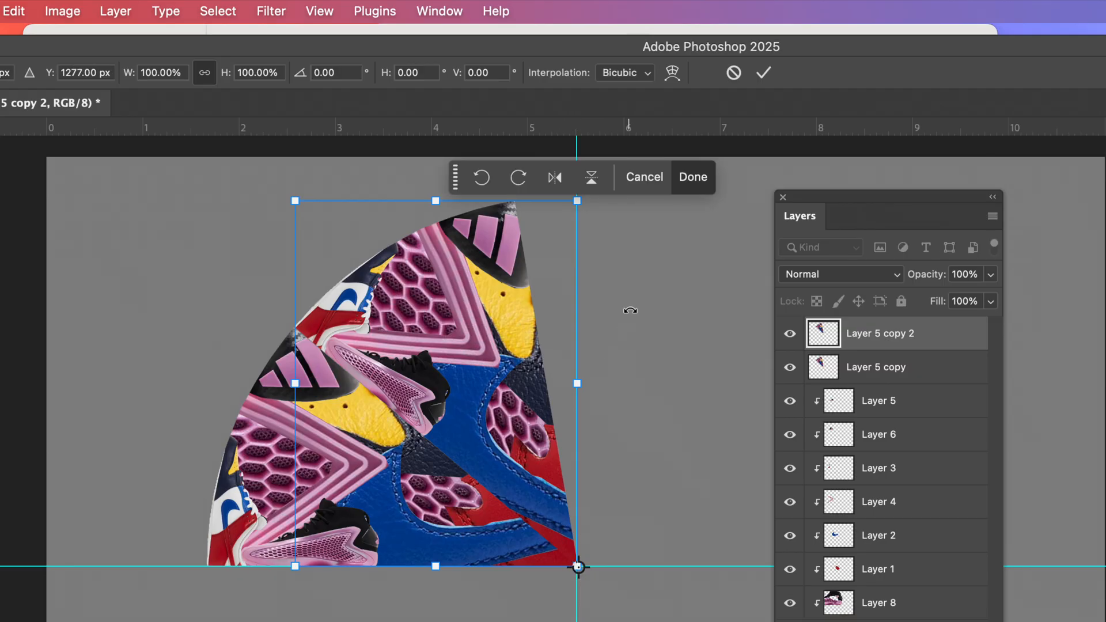
drag(622, 259, 765, 399)
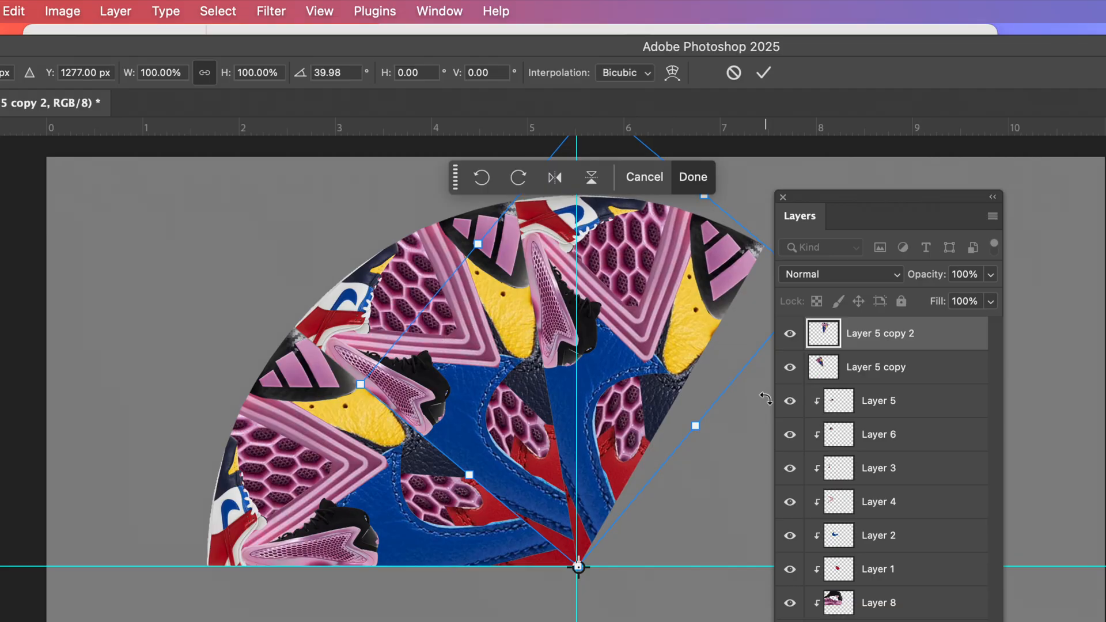
click(763, 74)
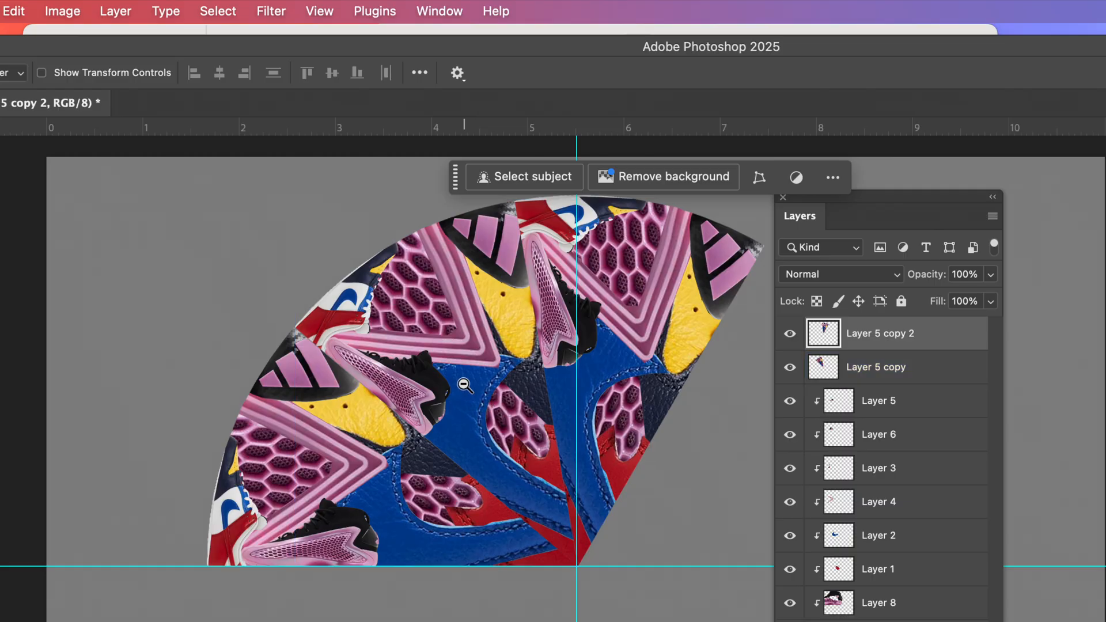
Duplicate Layer 5 copy and Layer 5 copy 2 together.
scroll(471, 391, down, 3)
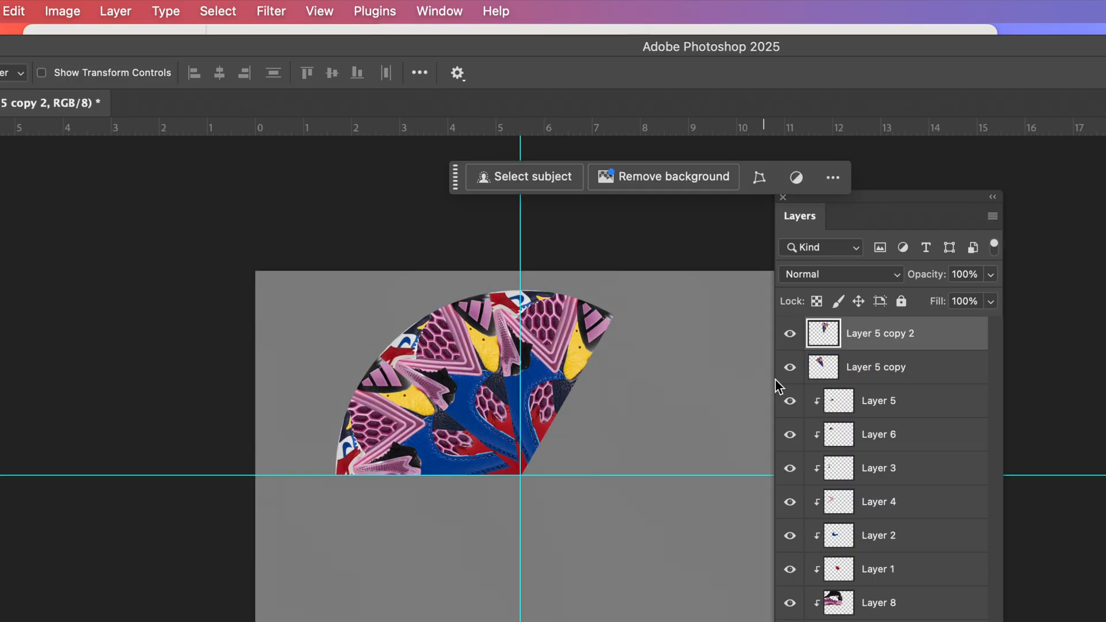
click(930, 375)
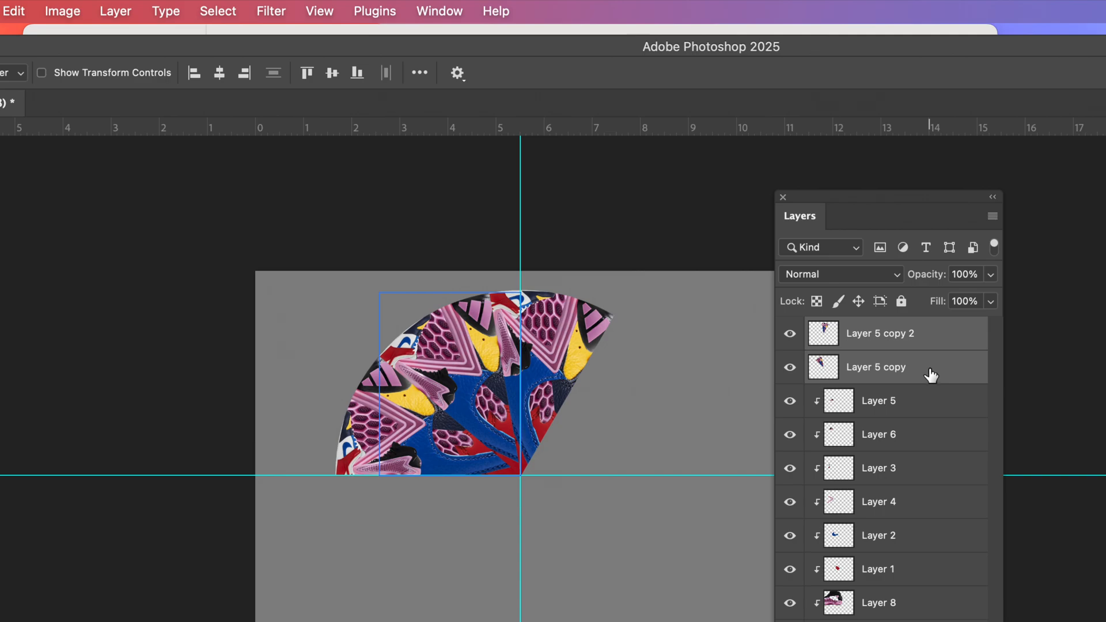
right_click(929, 372)
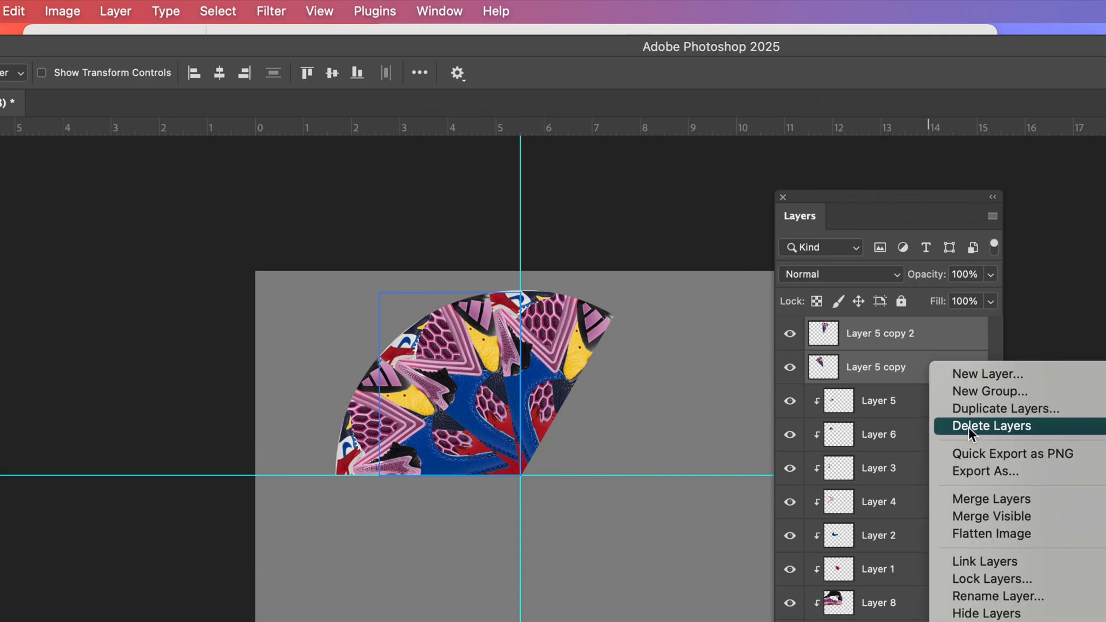
click(992, 409)
click(1040, 535)
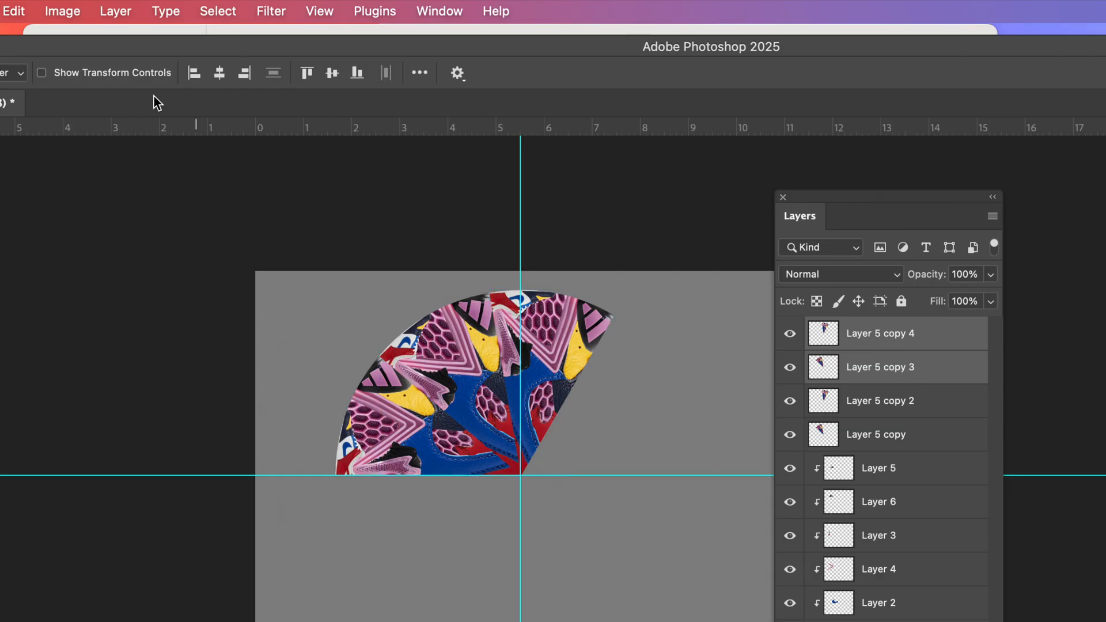
Free-transform the two new wedge copies together, rotating them clockwise by about 80.74° around the guide intersection.
click(14, 13)
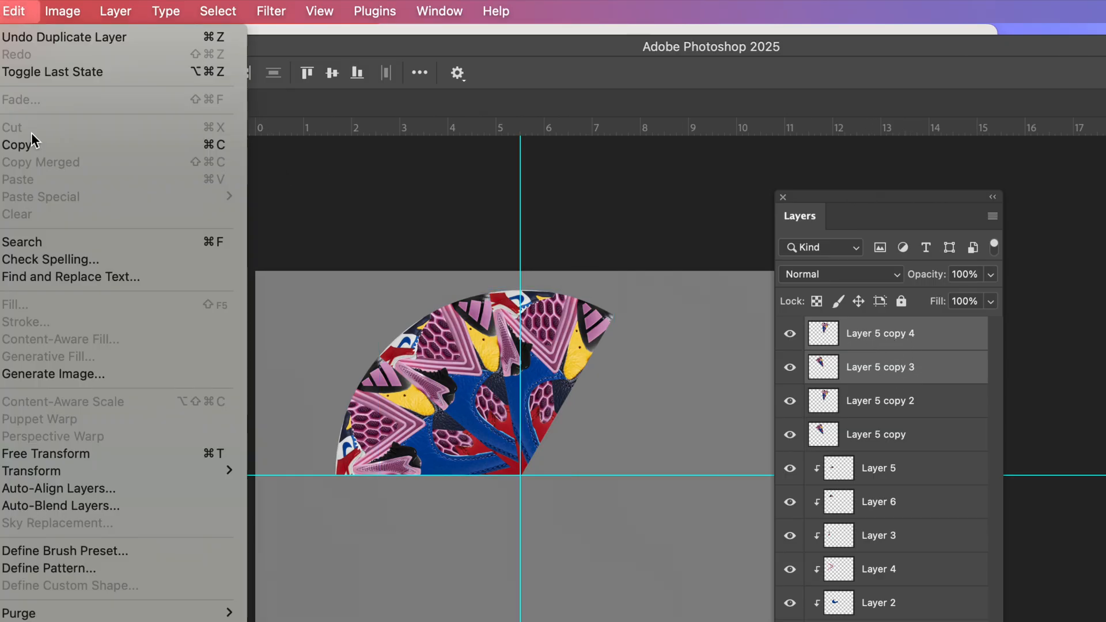
click(129, 454)
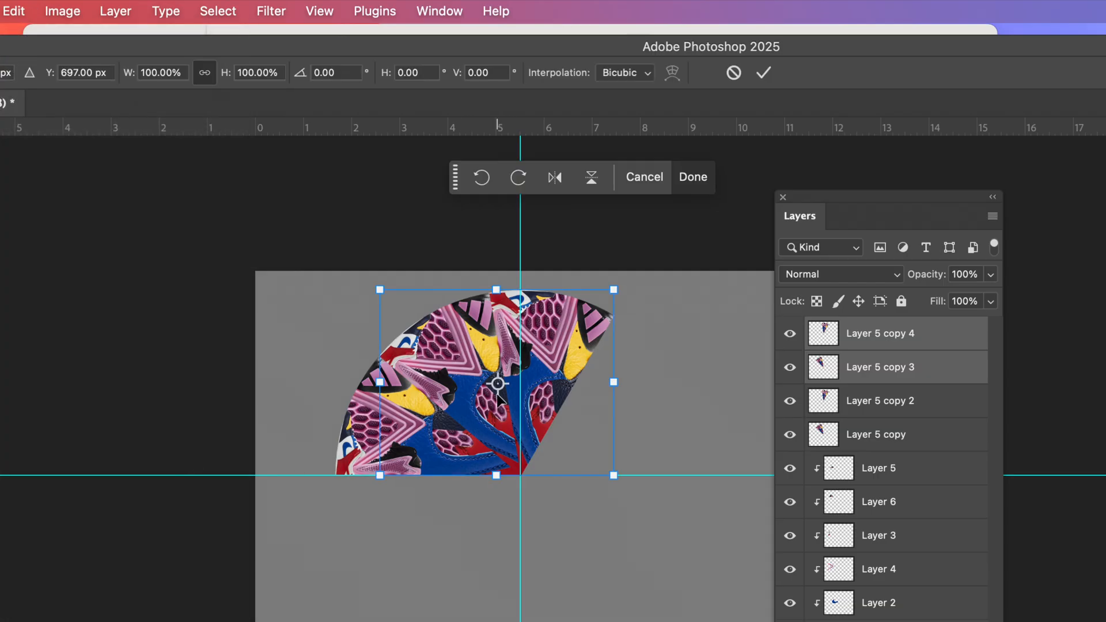
drag(497, 386, 520, 475)
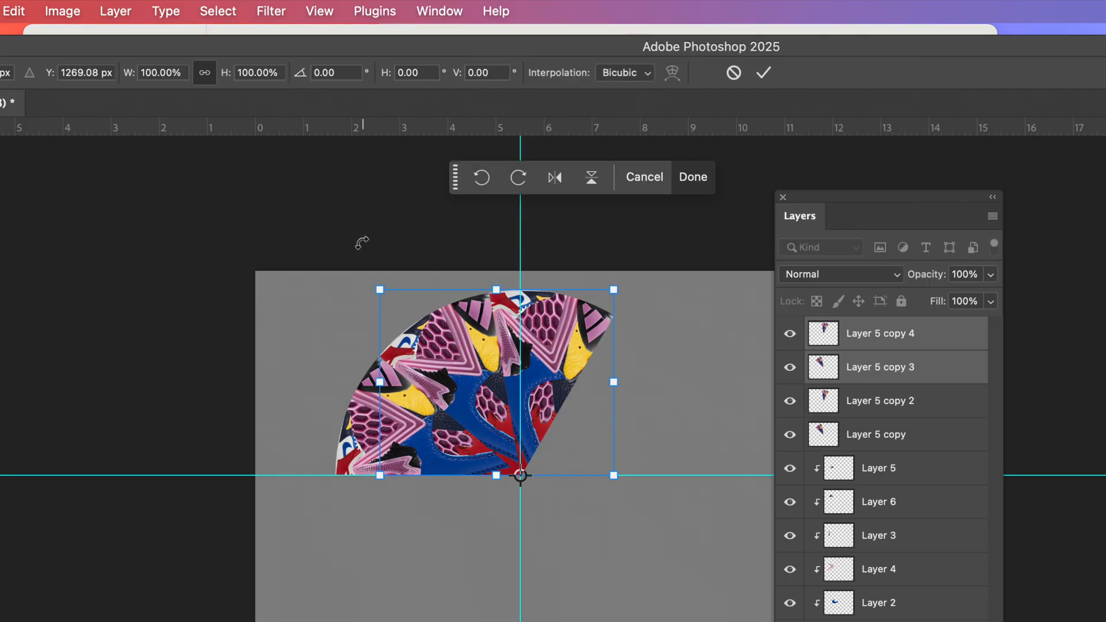
drag(361, 241, 675, 328)
drag(676, 327, 676, 326)
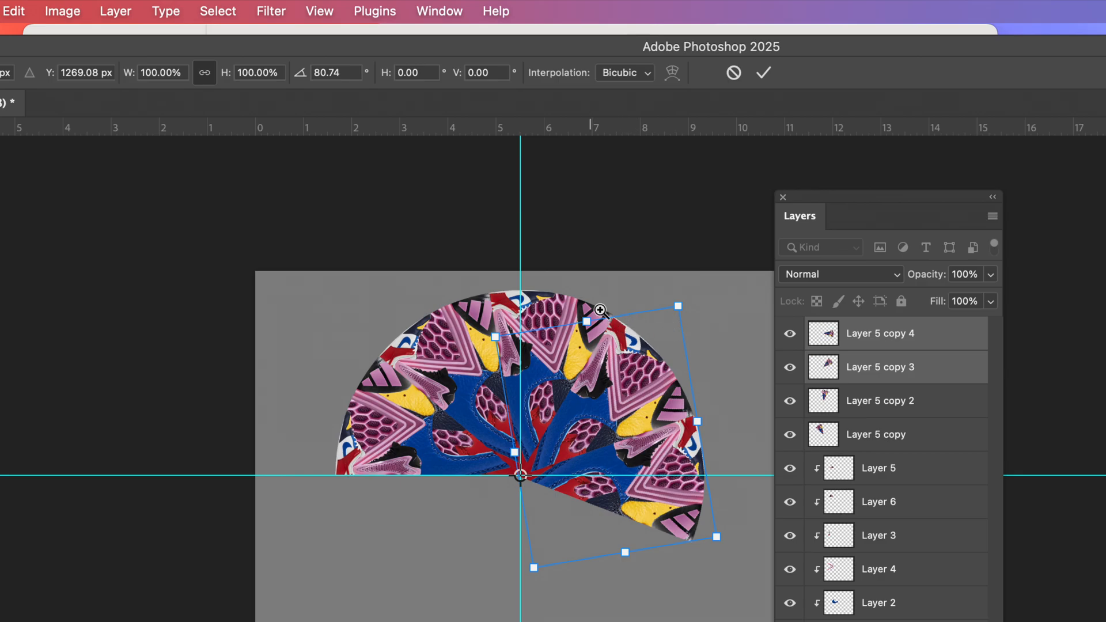
Inspect the seams between the rotated wedges, from the outer rim to the pivot at the guide intersection.
scroll(591, 306, up, 5)
drag(685, 358, 496, 326)
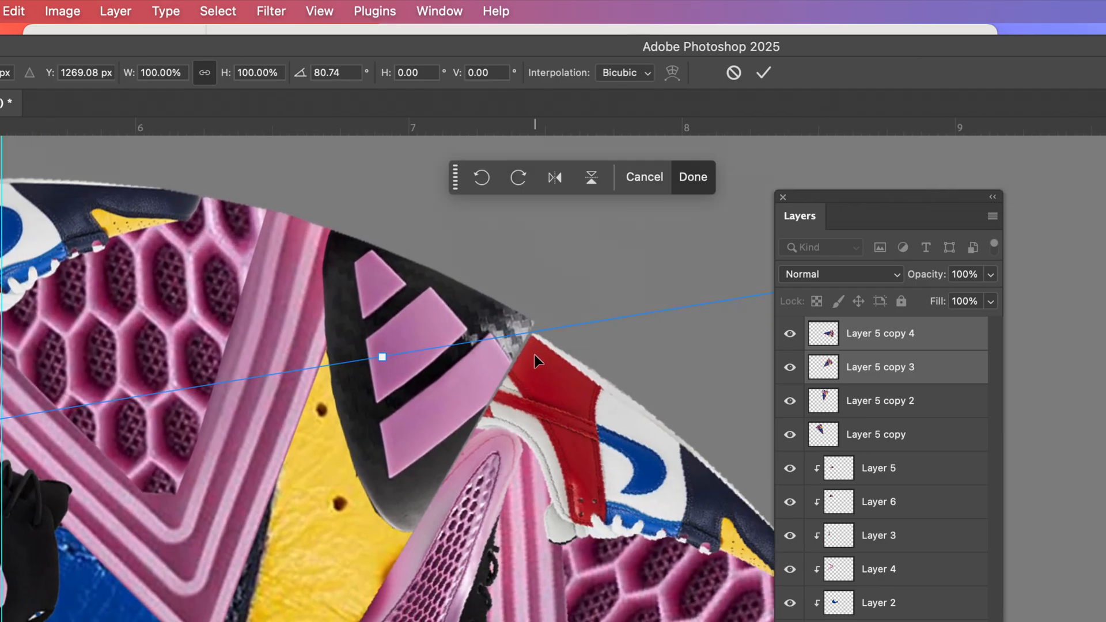
drag(538, 362, 544, 356)
drag(457, 390, 498, 156)
drag(506, 284, 526, 178)
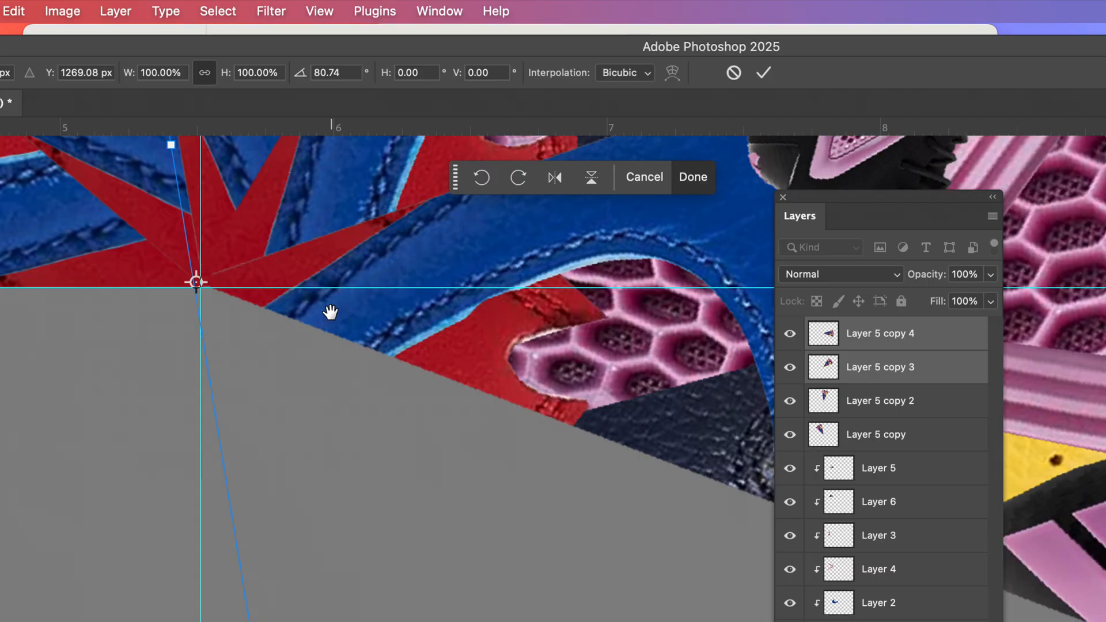
drag(242, 280, 252, 286)
drag(443, 185, 389, 314)
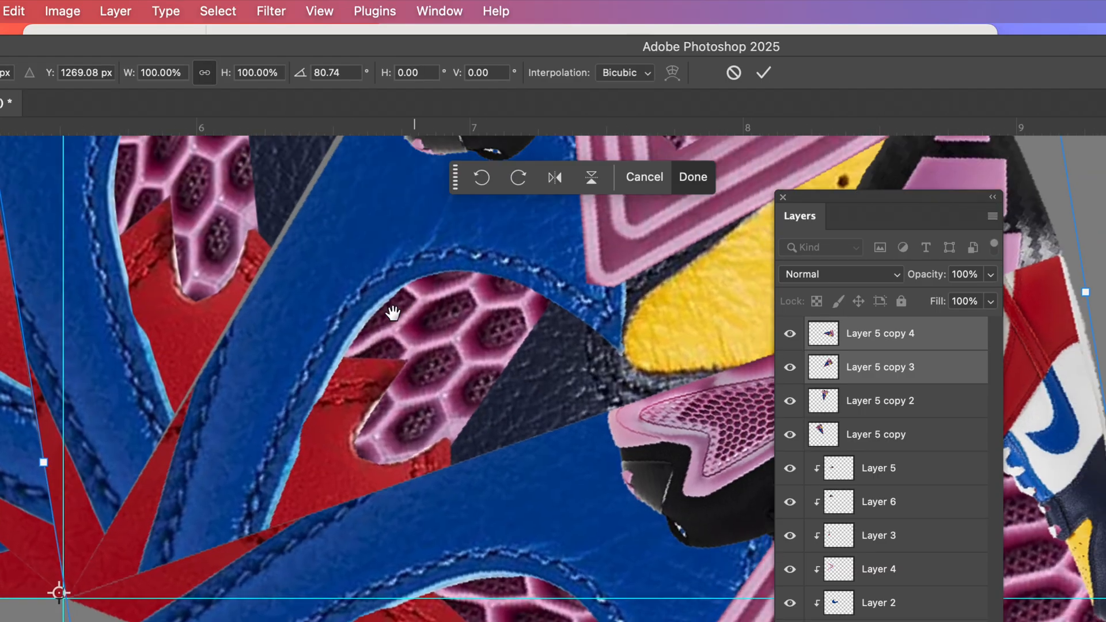
drag(483, 179, 412, 353)
drag(493, 239, 420, 387)
mouse_move(377, 308)
mouse_down()
mouse_move(346, 306)
mouse_move(371, 296)
mouse_move(379, 313)
mouse_move(541, 202)
mouse_up()
drag(397, 412, 495, 288)
drag(412, 449, 531, 197)
drag(489, 375, 526, 298)
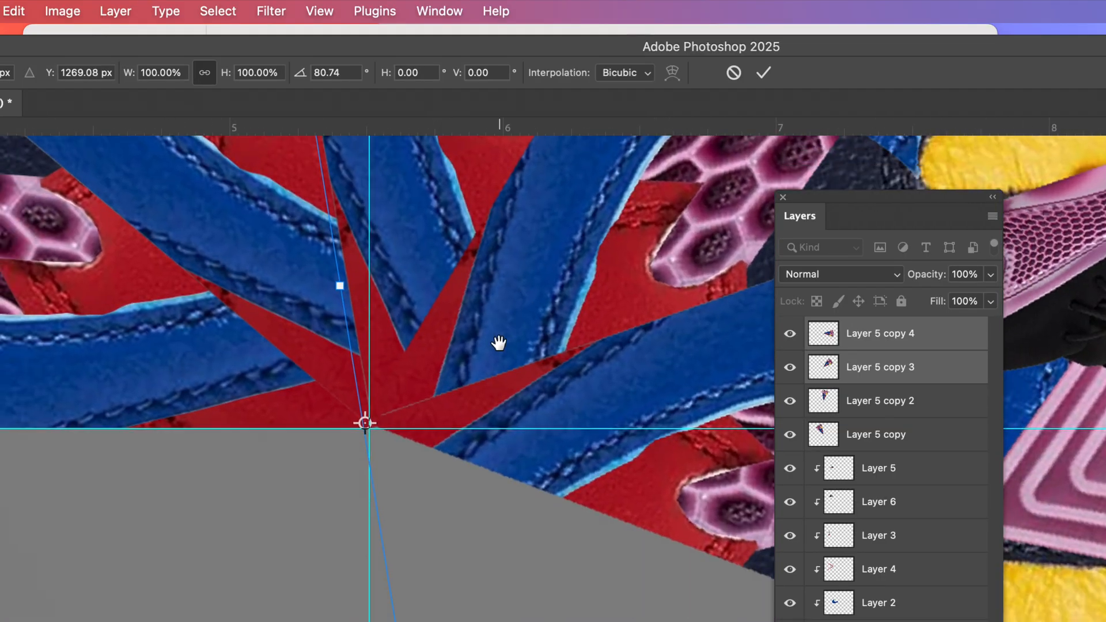
Apply the pending rotation to Layer 5 copy 3 and Layer 5 copy 4.
click(767, 74)
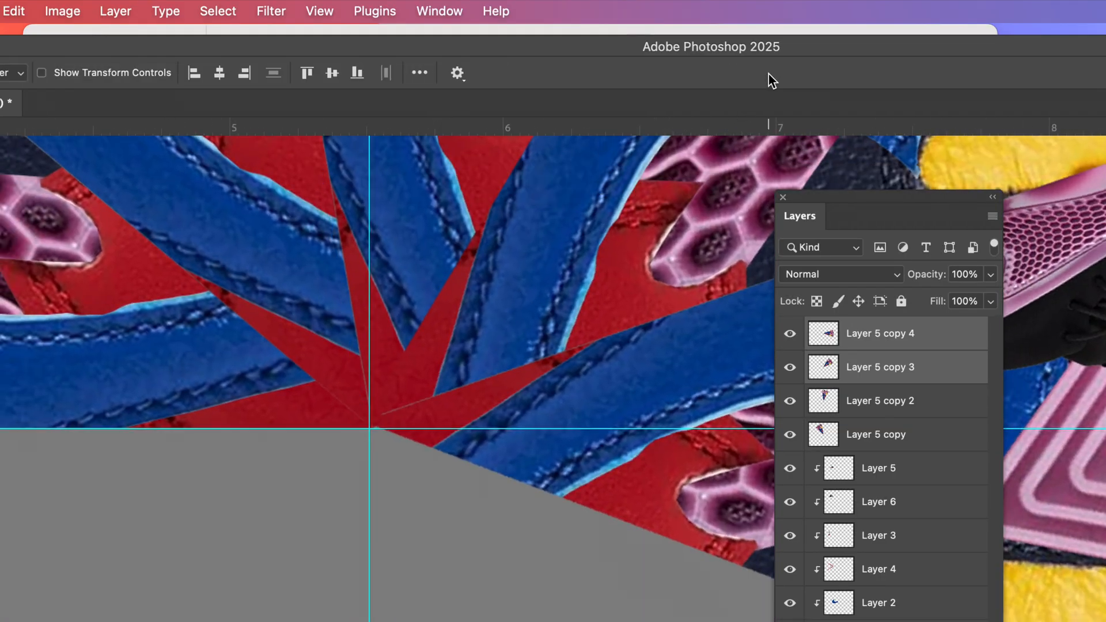
key(super+0)
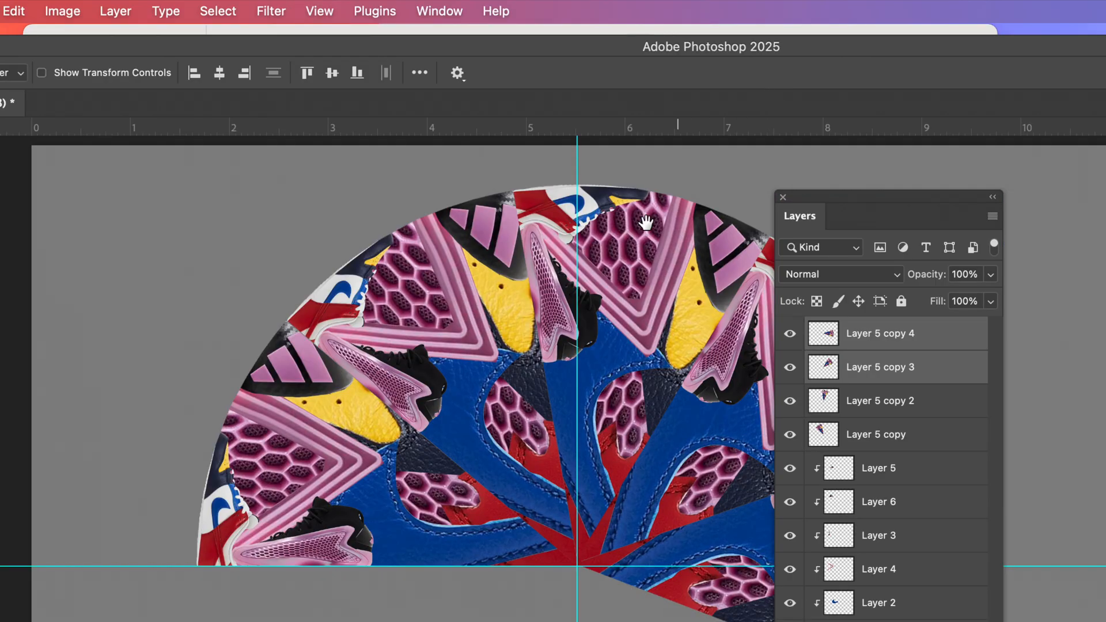
drag(583, 285, 440, 285)
alt+click(534, 303)
alt+click(534, 302)
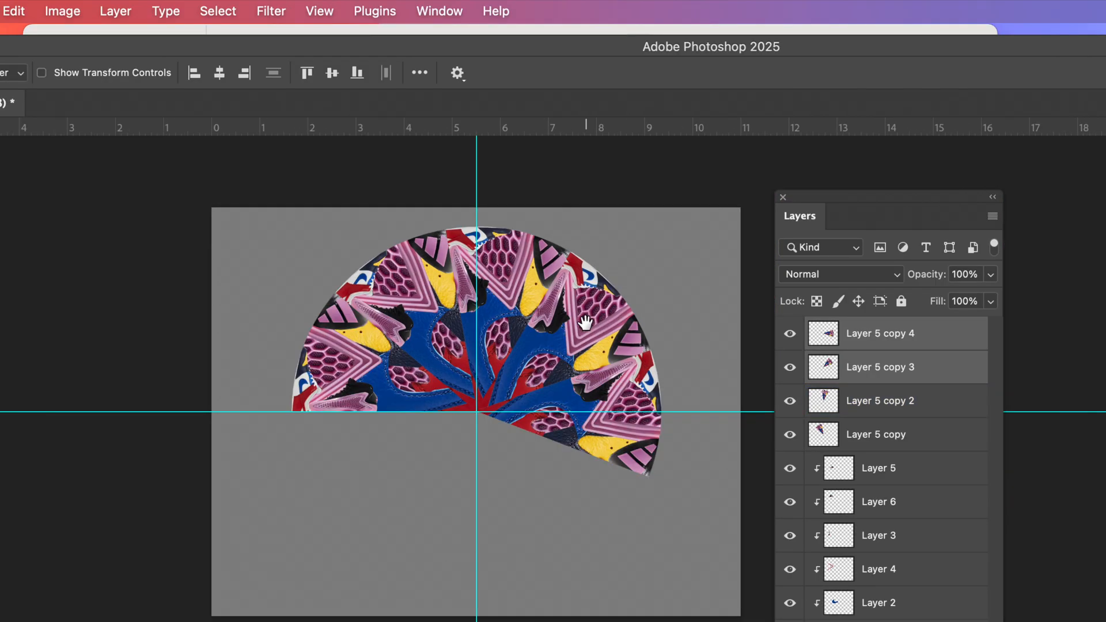
drag(585, 323, 566, 271)
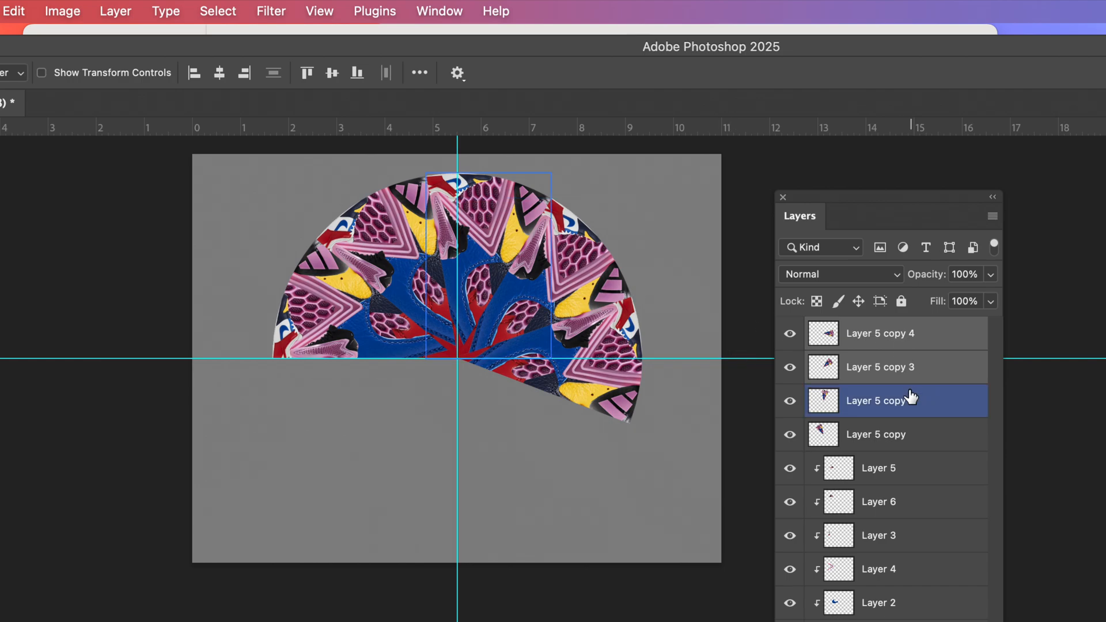
Duplicate the four layers from Layer 5 copy through Layer 5 copy 4 together.
click(920, 338)
click(930, 436)
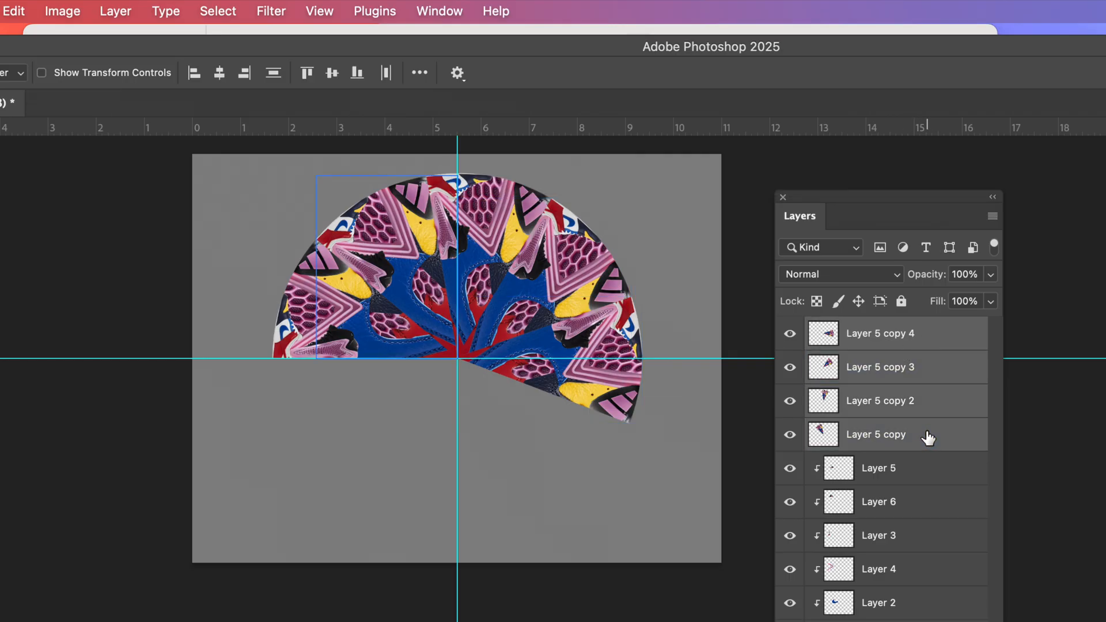
right_click(930, 370)
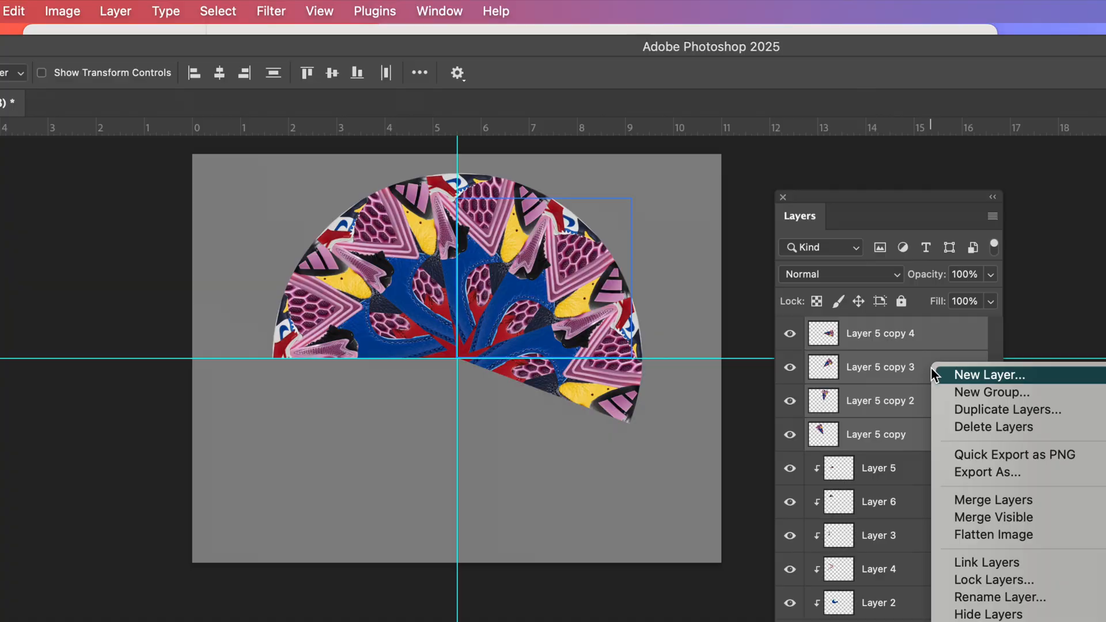
click(973, 409)
click(1043, 531)
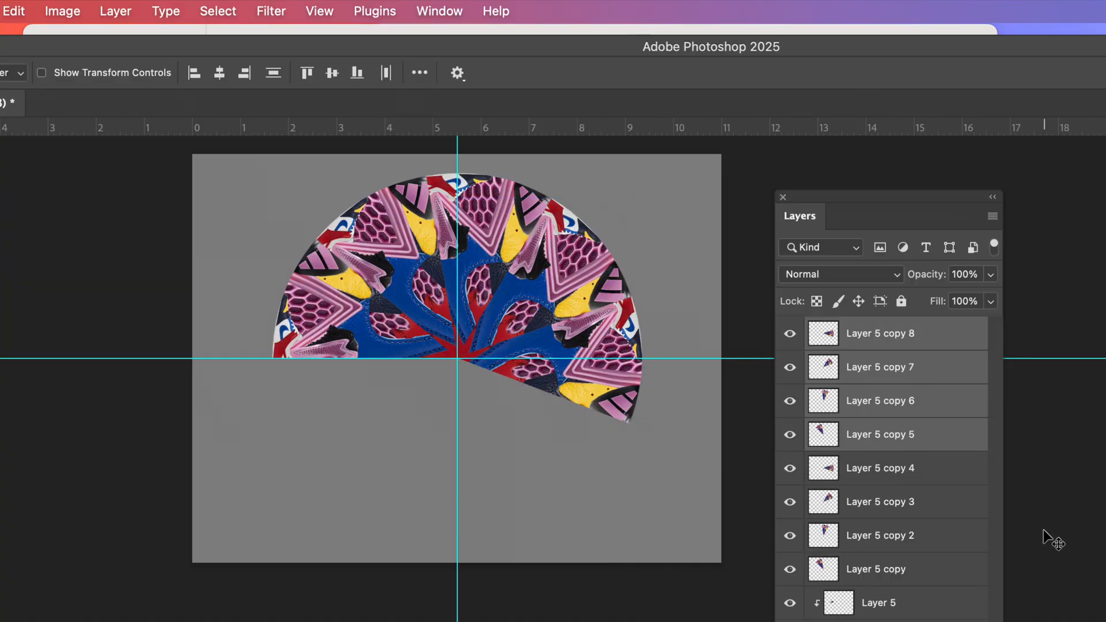
Free-transform the four new wedge copies together, rotating them clockwise by about 160.97° around the guide intersection.
click(22, 13)
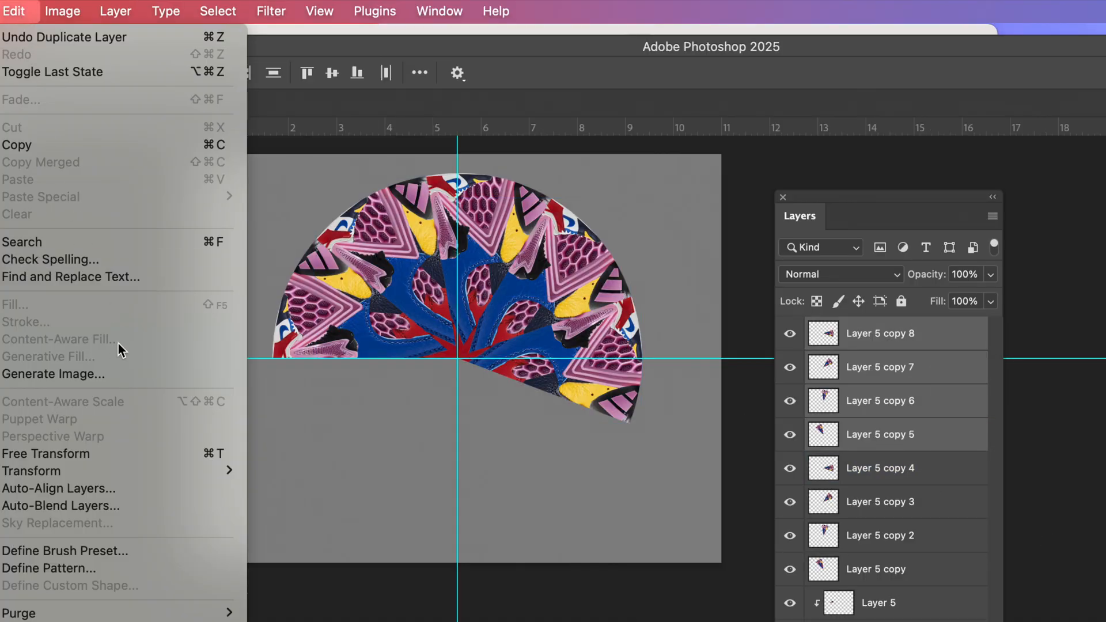
click(164, 452)
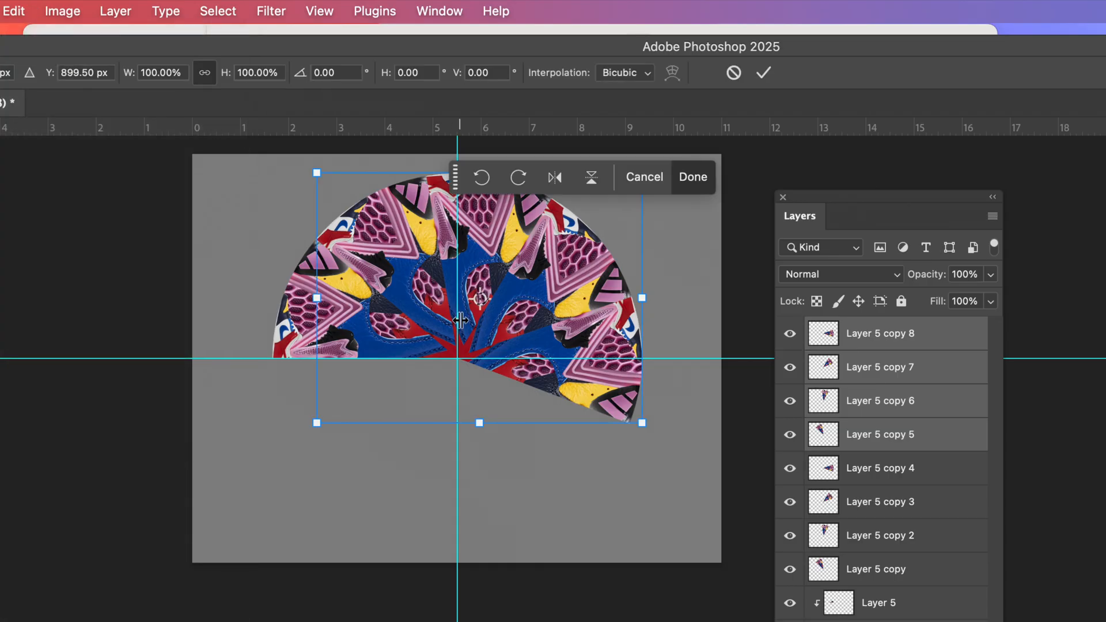
drag(480, 299, 458, 360)
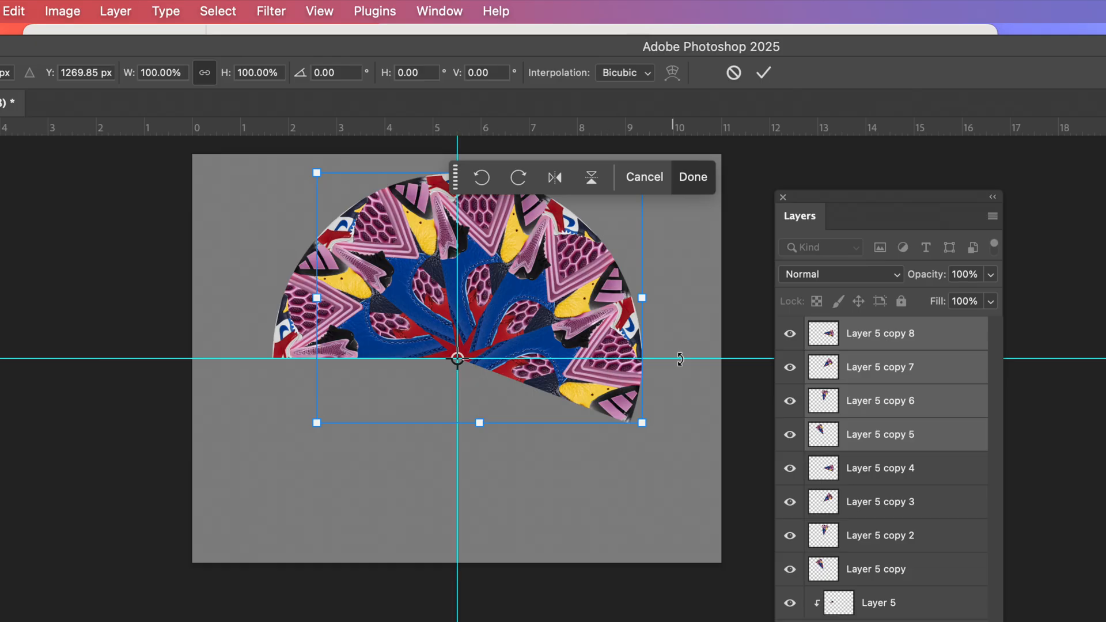
drag(683, 320, 357, 417)
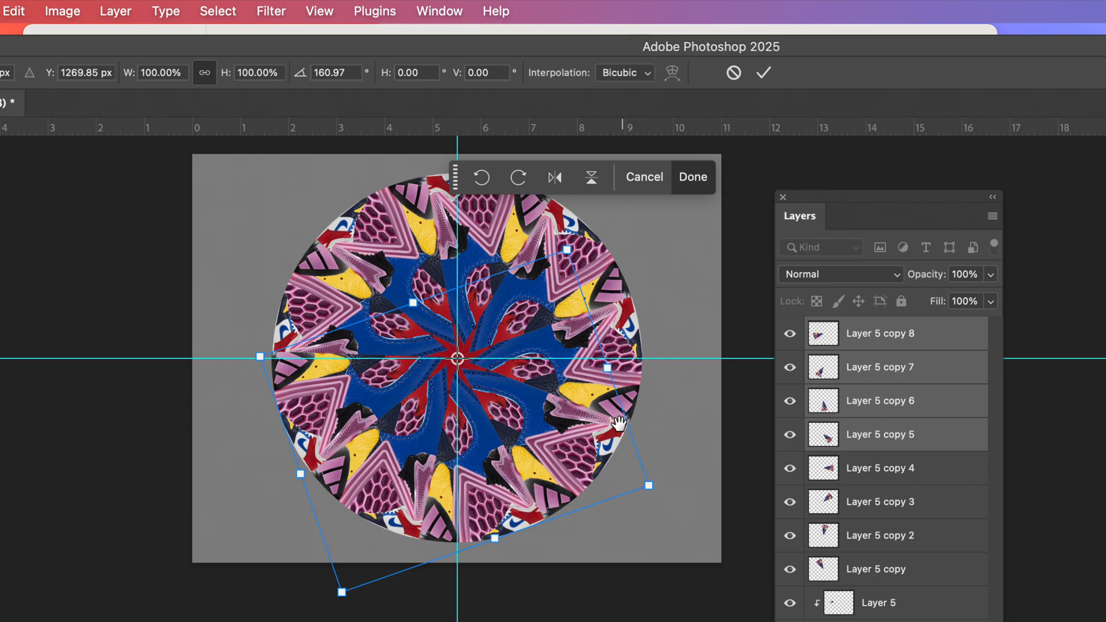
Fine-tune the four rotated copies so their seams meet the neighbouring wedges on both sides of the circle, and apply the transform.
scroll(620, 424, up, 6)
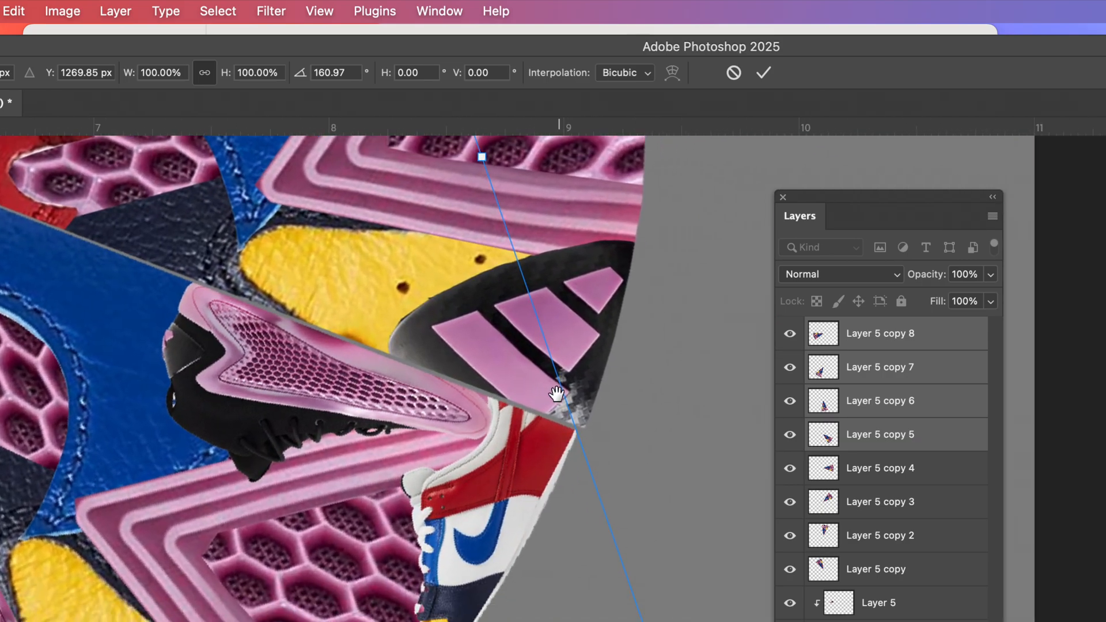
drag(556, 394, 546, 390)
drag(548, 442, 558, 446)
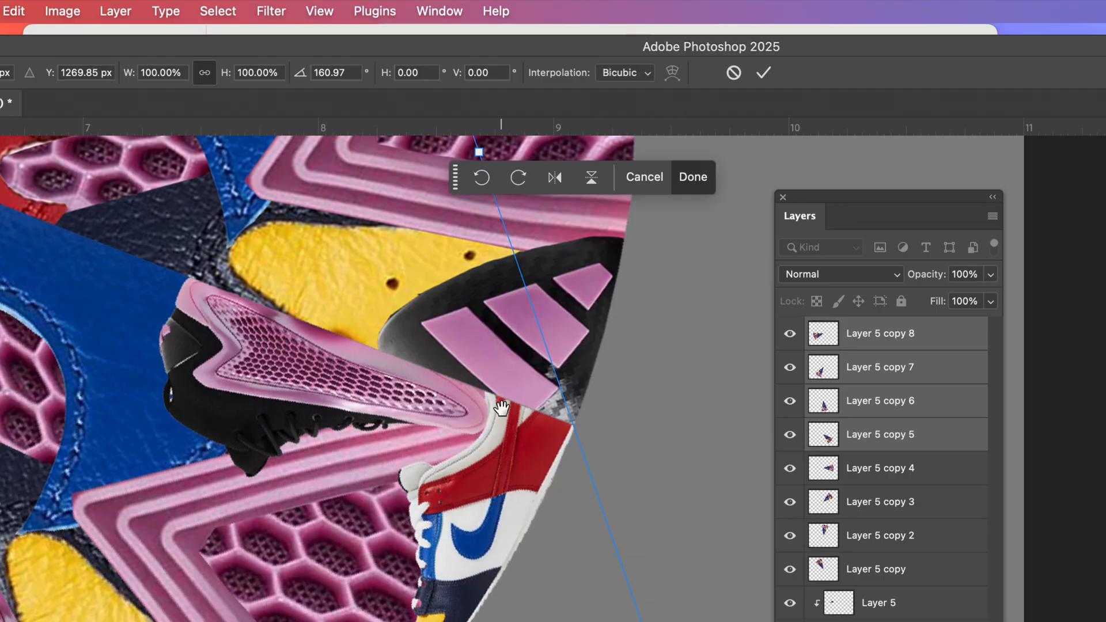
scroll(501, 407, left, 20)
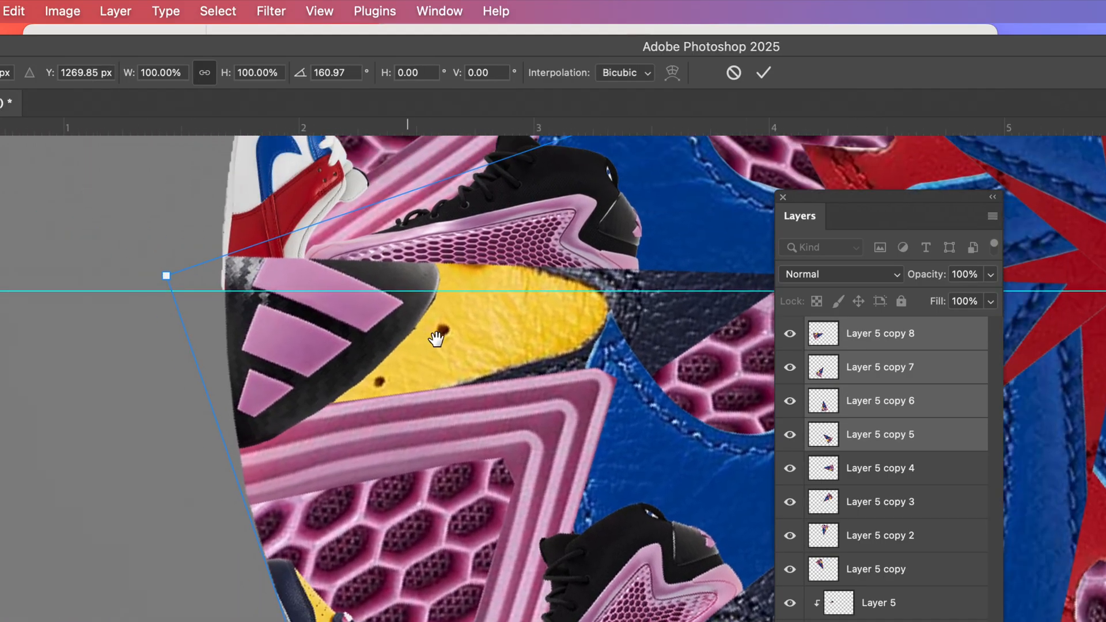
scroll(436, 338, left, 2)
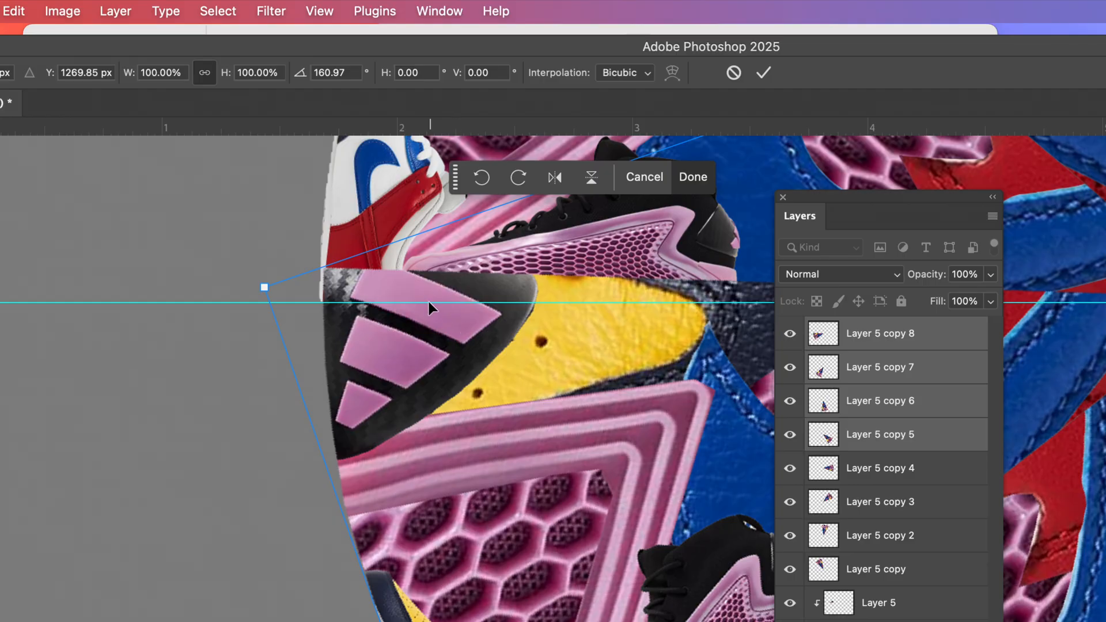
drag(428, 302, 419, 361)
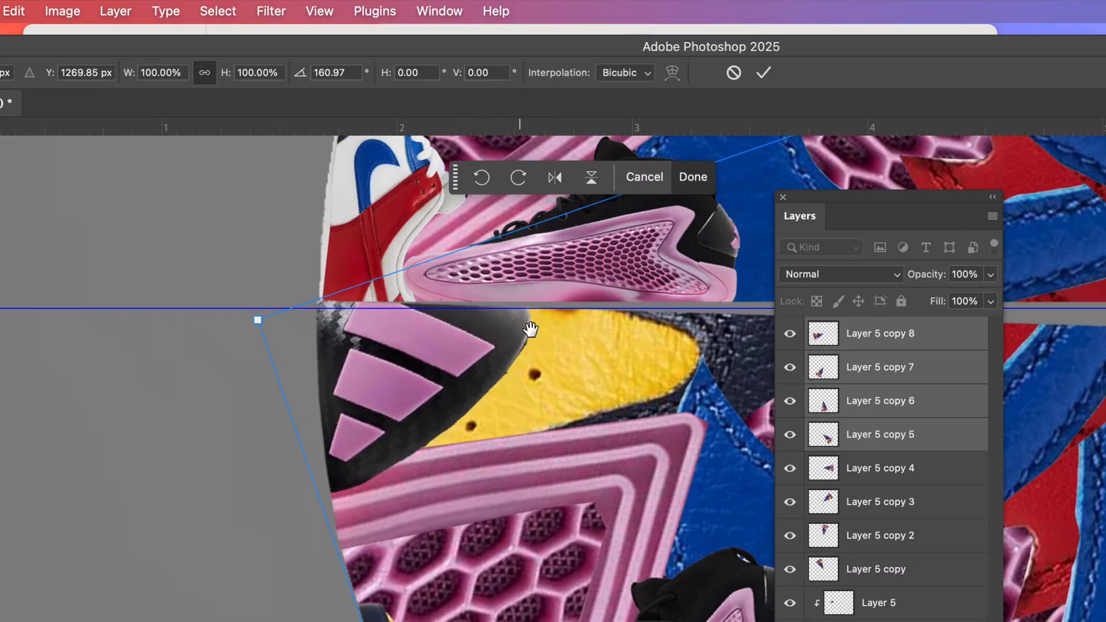
drag(715, 343, 495, 313)
mouse_move(563, 396)
mouse_down()
mouse_move(587, 409)
mouse_move(579, 384)
mouse_up()
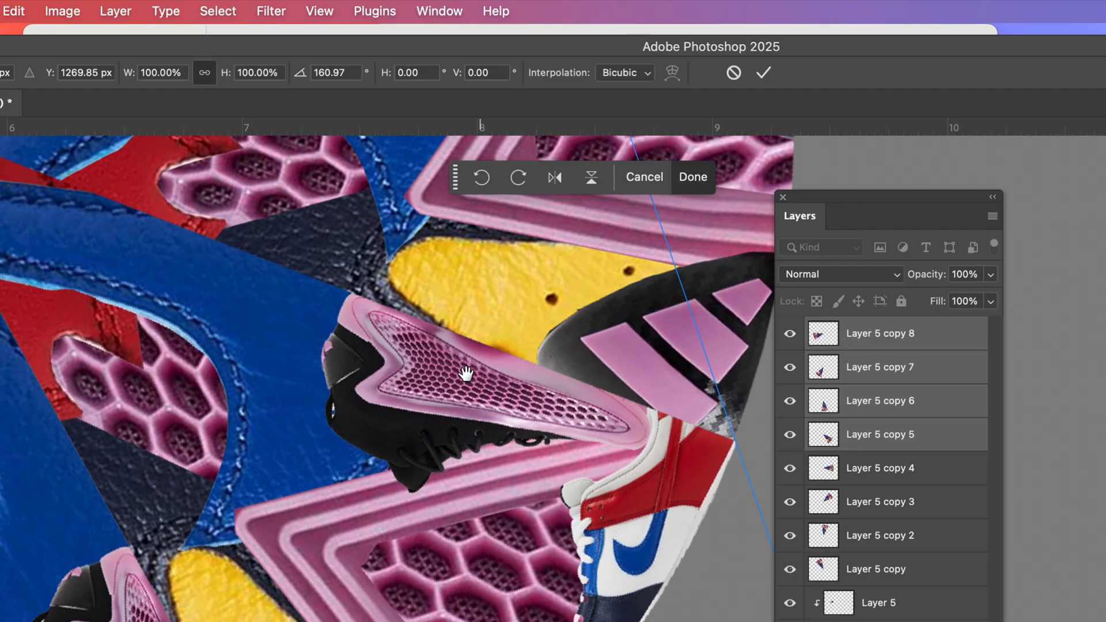
scroll(424, 370, down, 10)
drag(377, 334, 410, 351)
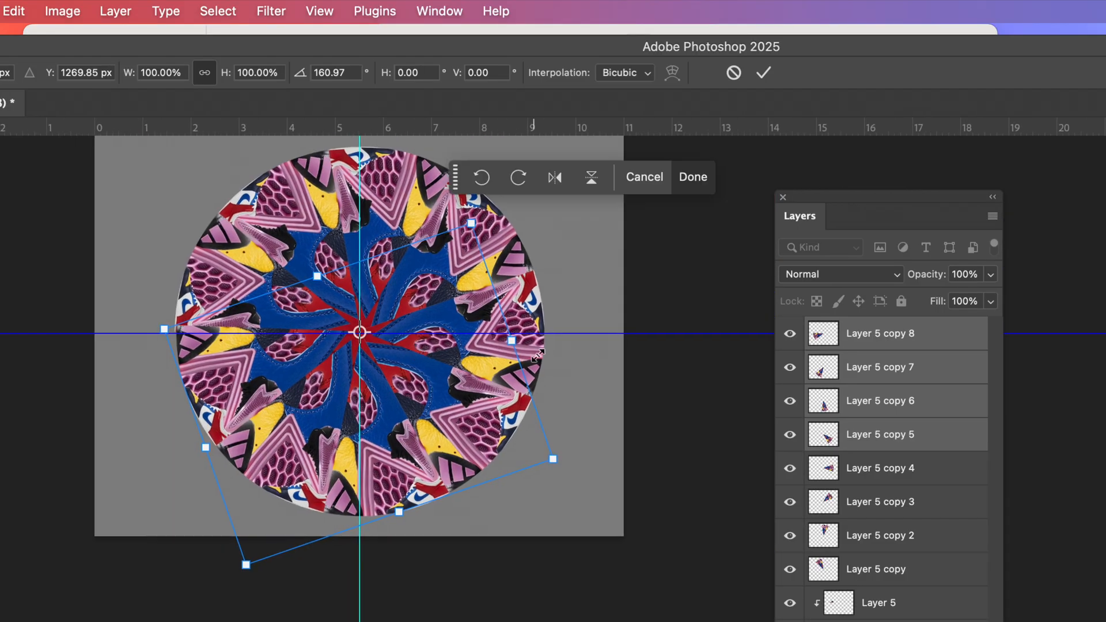
key(Return)
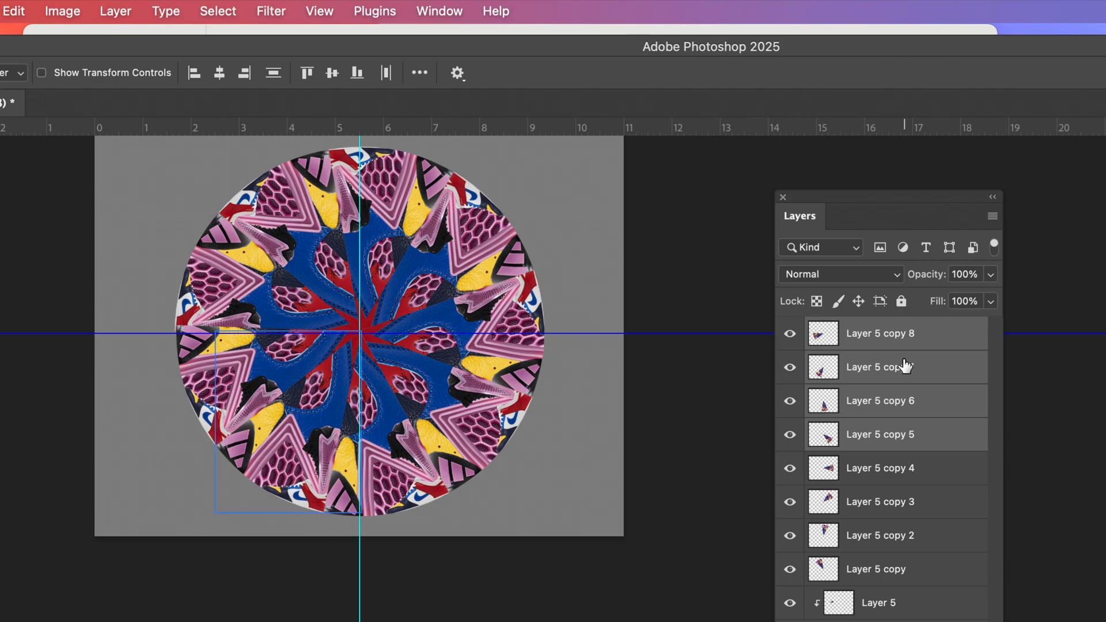
Reposition the Layers panel to show the full stack and select every layer from Layer 5 copy 8 down to Layer 7.
drag(852, 202, 695, 69)
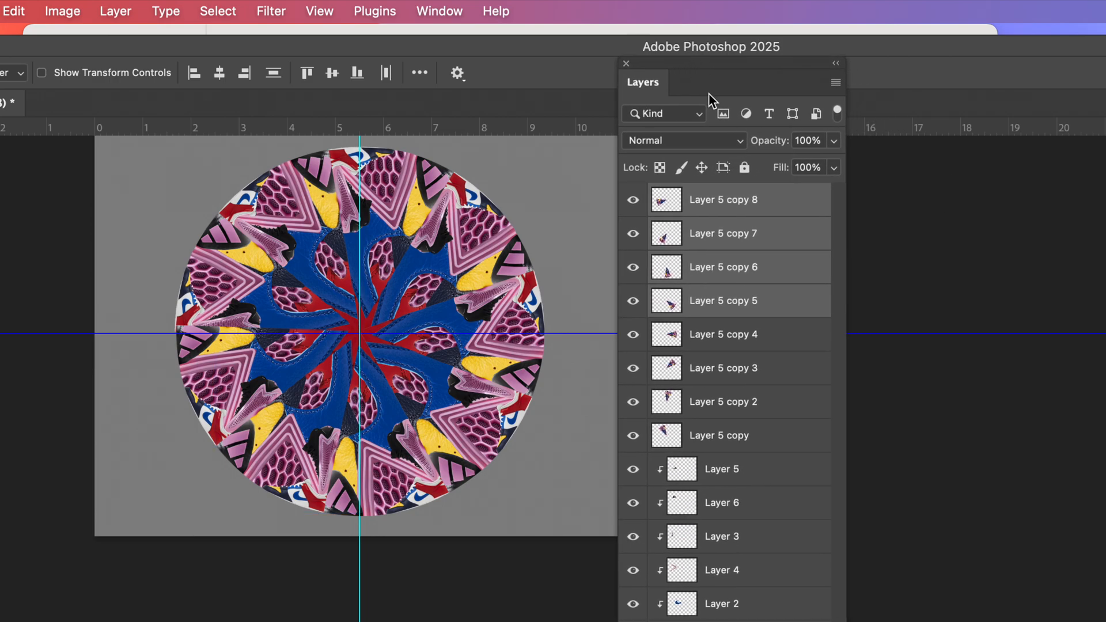
click(783, 198)
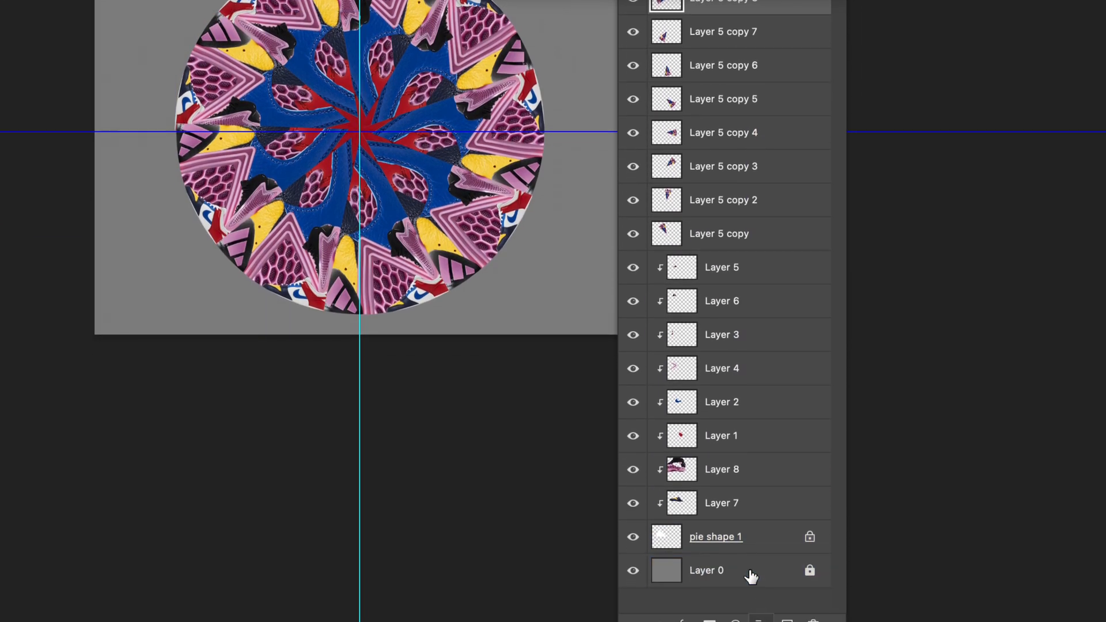
click(752, 538)
click(757, 514)
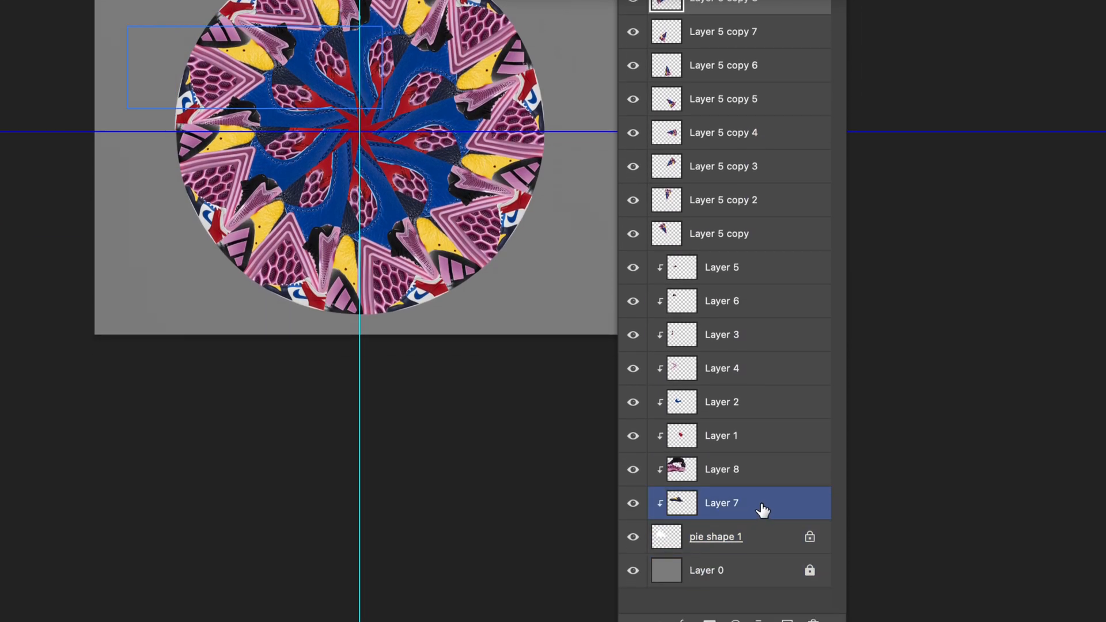
shift+click(762, 510)
Try combining the layers with Merge Visible and undo that merge.
right_click(770, 302)
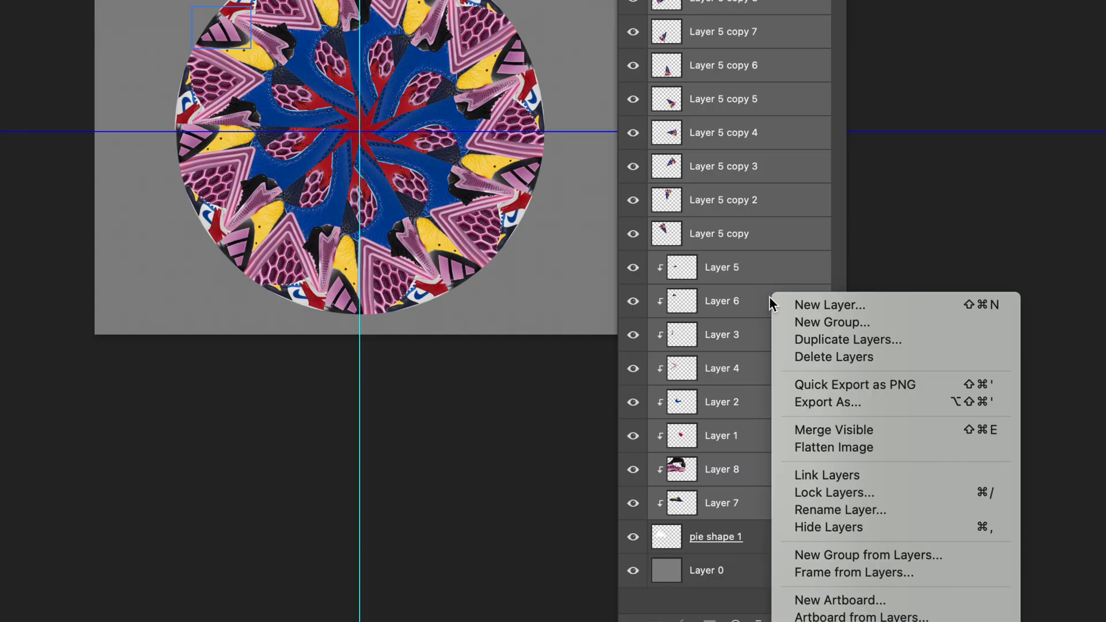
click(821, 431)
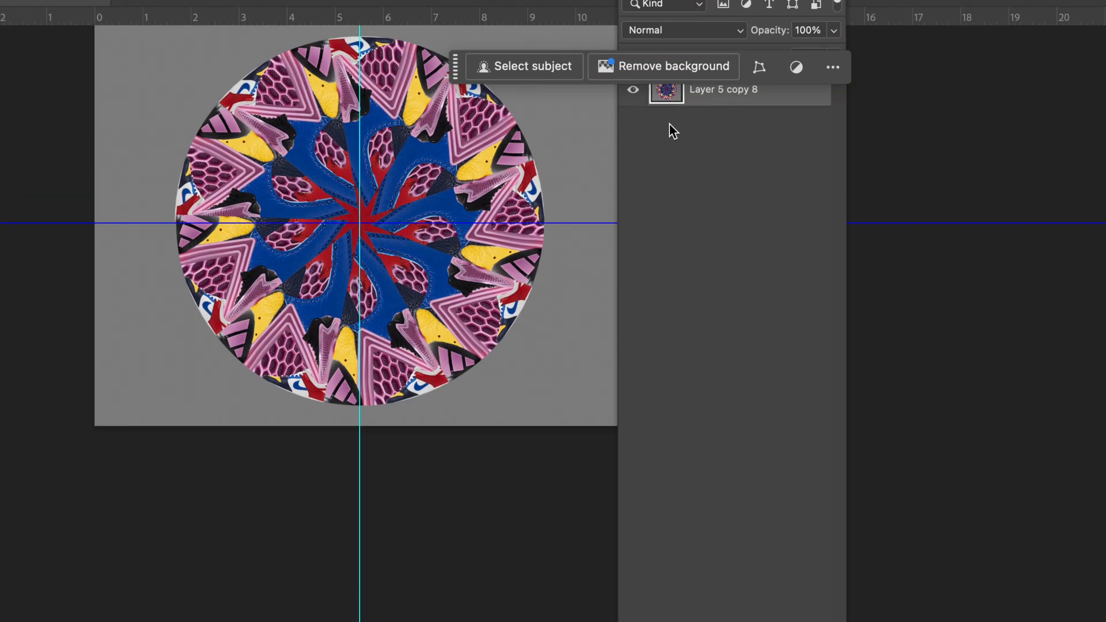
key(super+z)
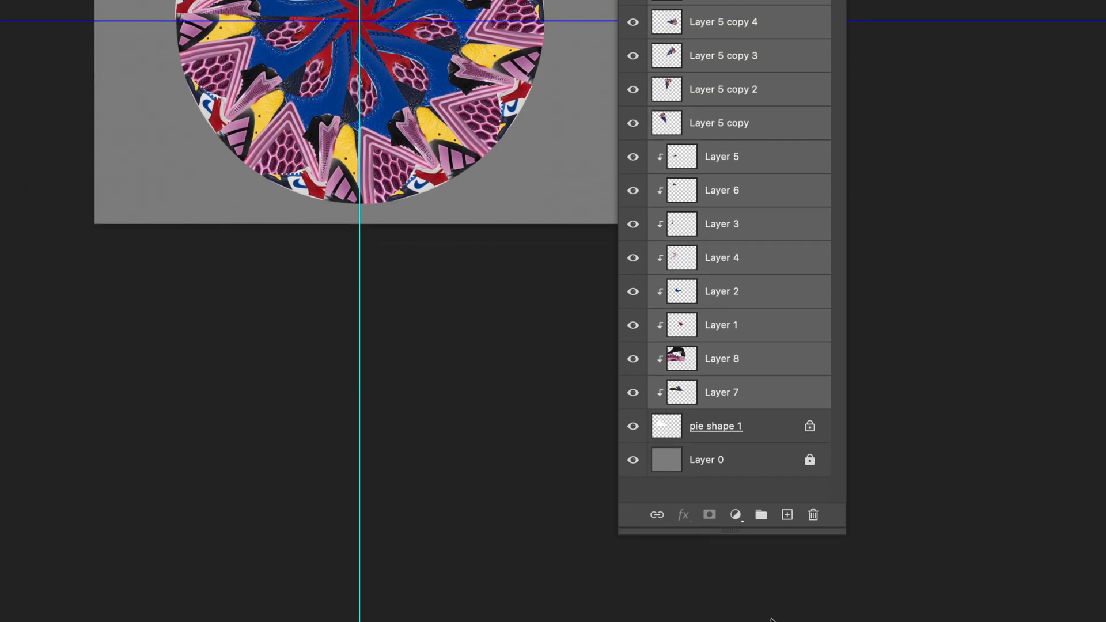
Add pie shape 1 to the selected layers and merge them all into one layer, leaving the gray Layer 0 separate.
click(736, 426)
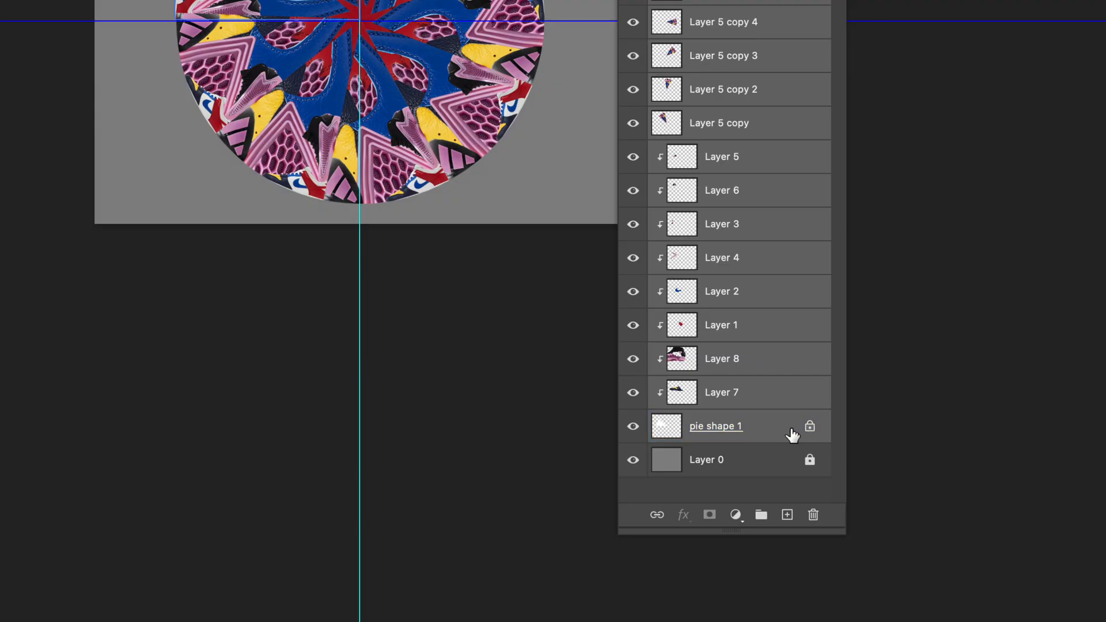
right_click(770, 346)
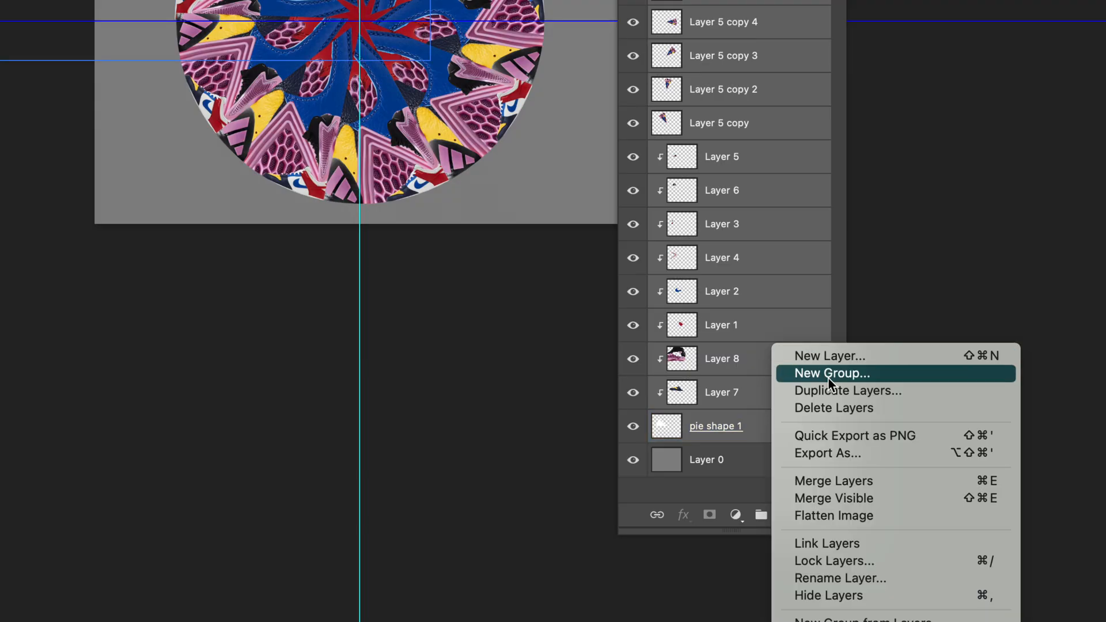
click(844, 480)
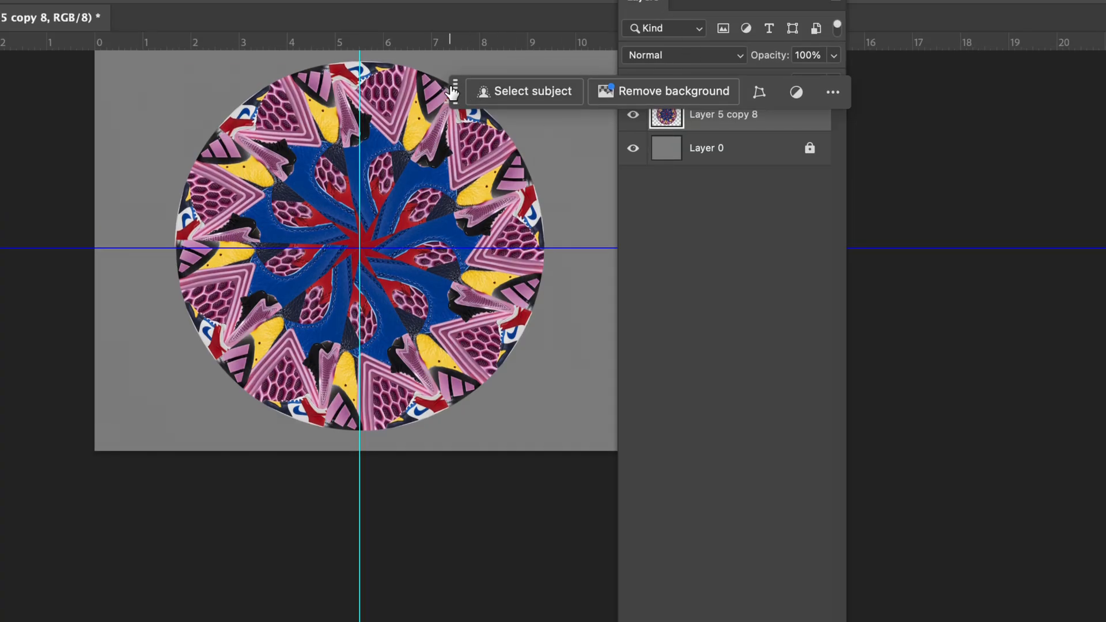
Move the contextual task bar and the Layers panel clear of the circular design, with the whole canvas fitted in view.
drag(455, 91, 861, 253)
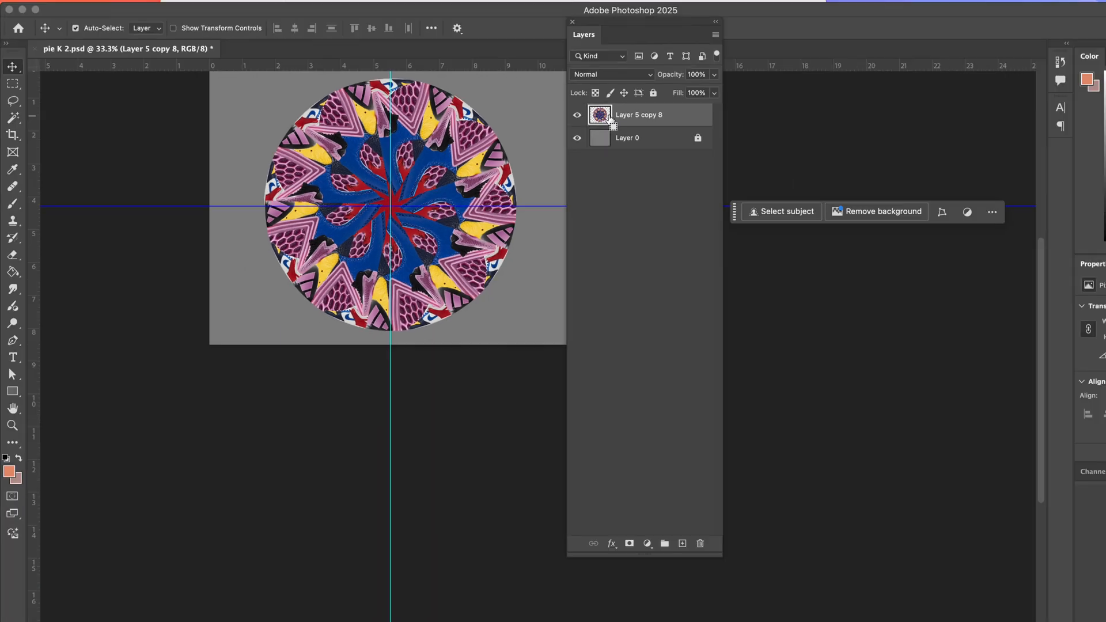
key(super+0)
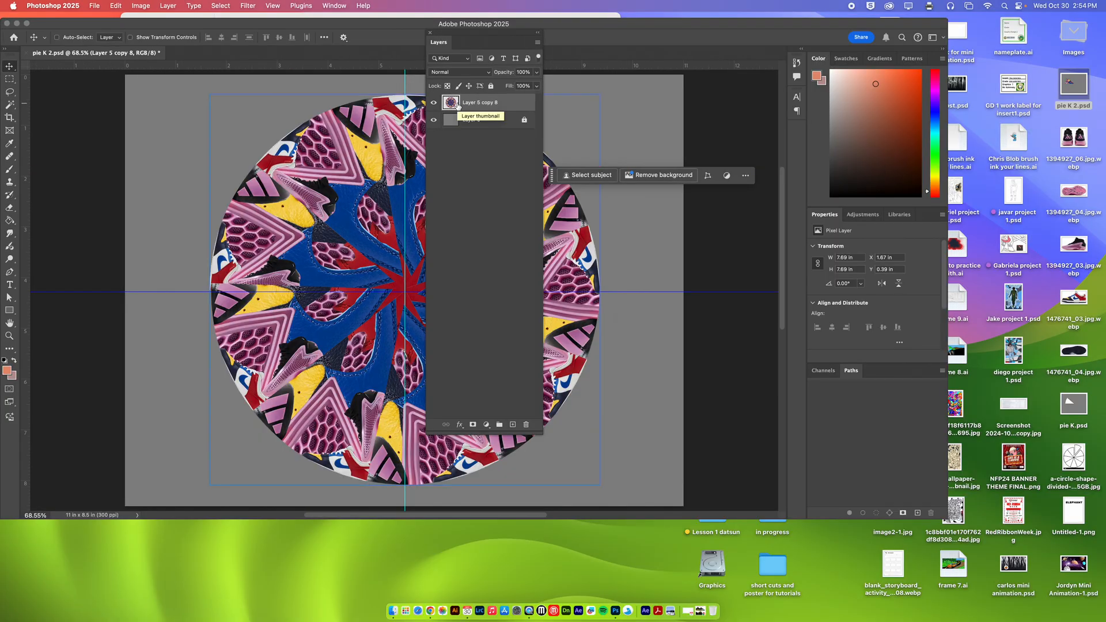
drag(453, 37, 671, 114)
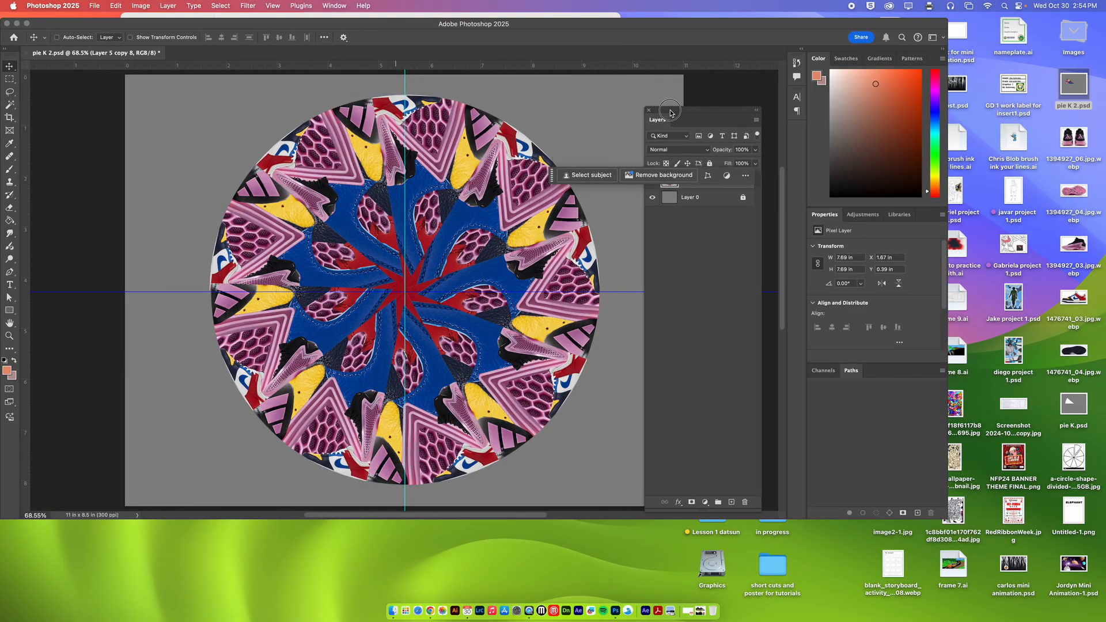
drag(562, 183, 748, 321)
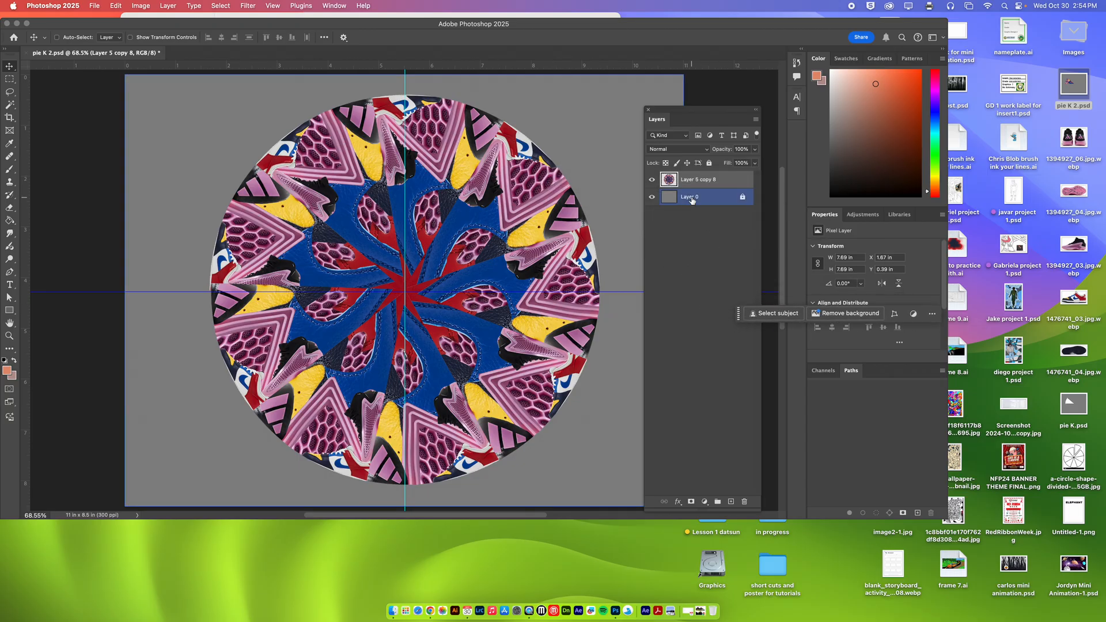
Duplicate the merged circle layer, Layer 5 copy 8, within pie K 2.psd.
right_click(718, 182)
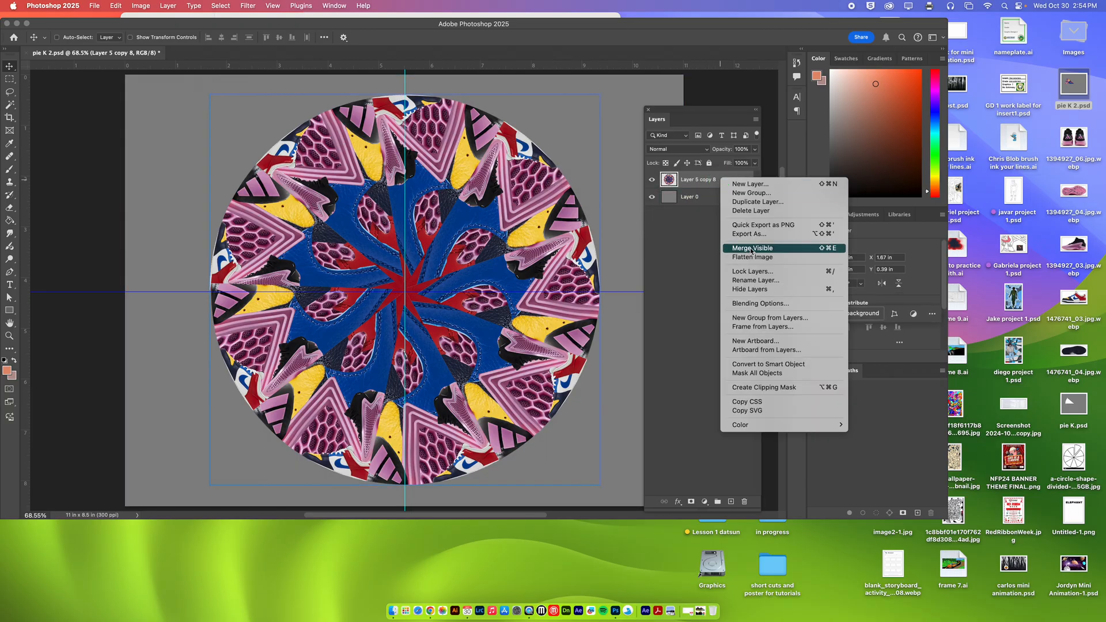
click(755, 203)
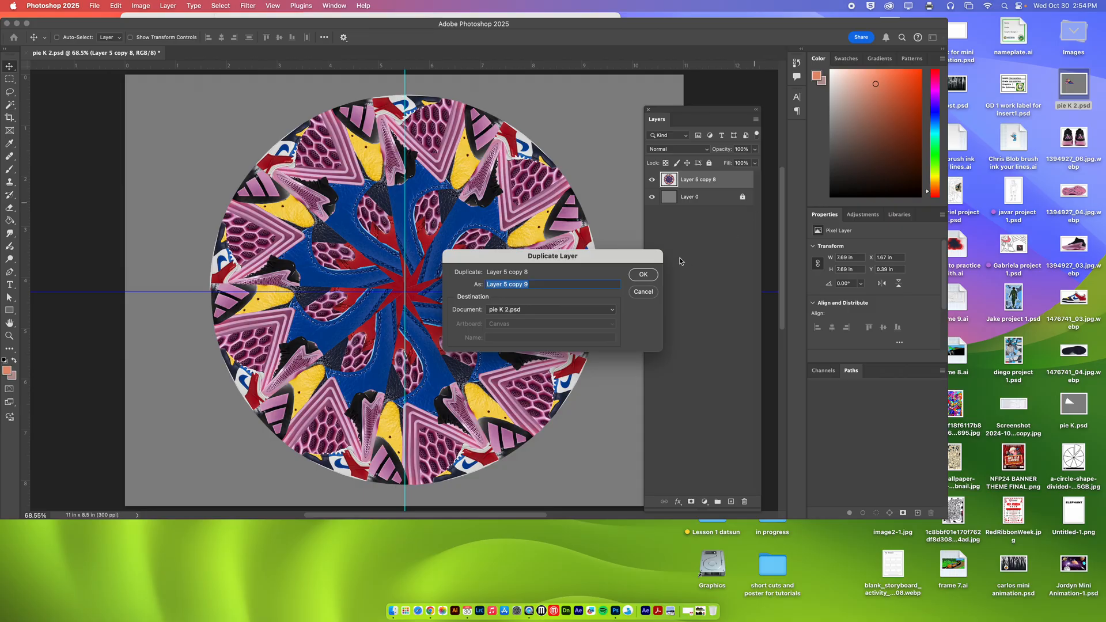
click(643, 275)
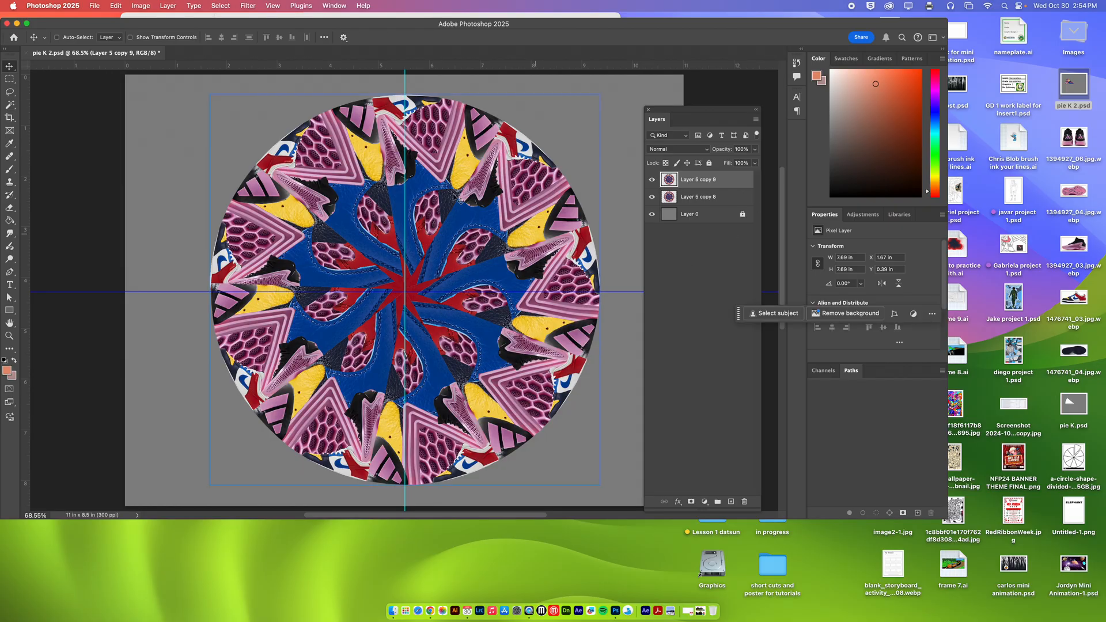
Scale the duplicated circle, Layer 5 copy 9, down to about 42.38% around the guide intersection as a small inner circle.
click(127, 6)
click(150, 233)
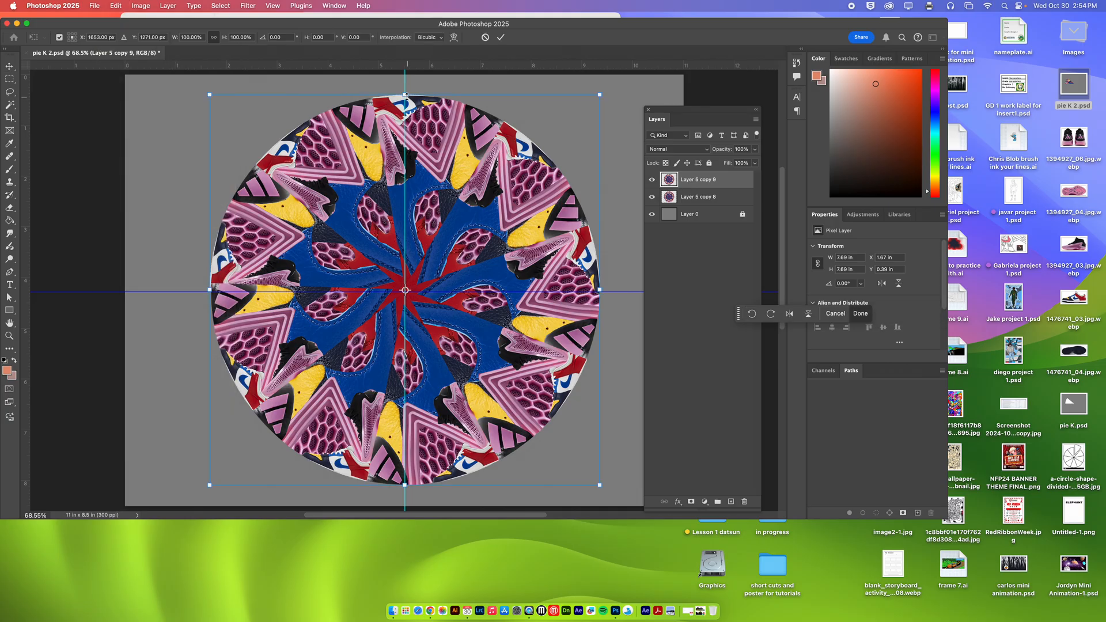
drag(406, 96, 404, 221)
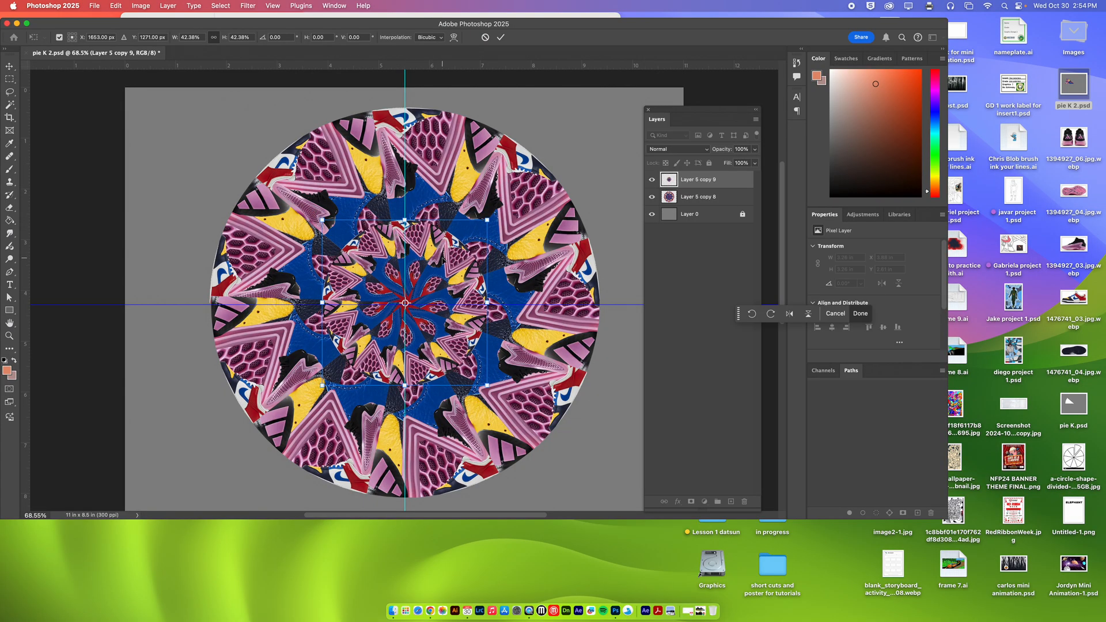
key(Return)
Duplicate the full-size circle layer, Layer 5 copy 8.
click(714, 198)
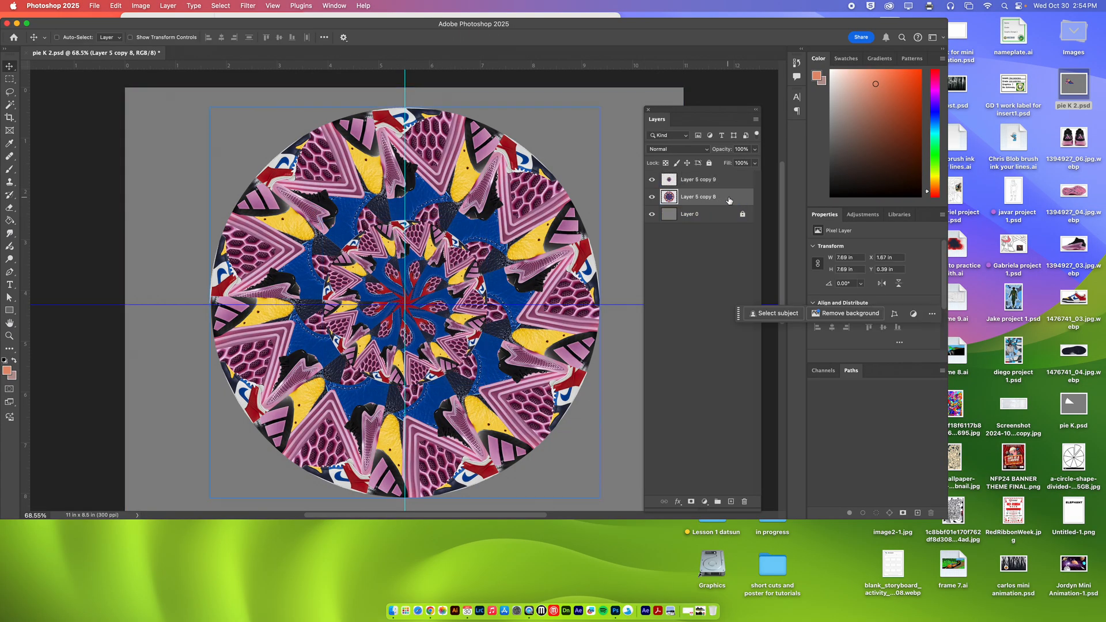
right_click(728, 200)
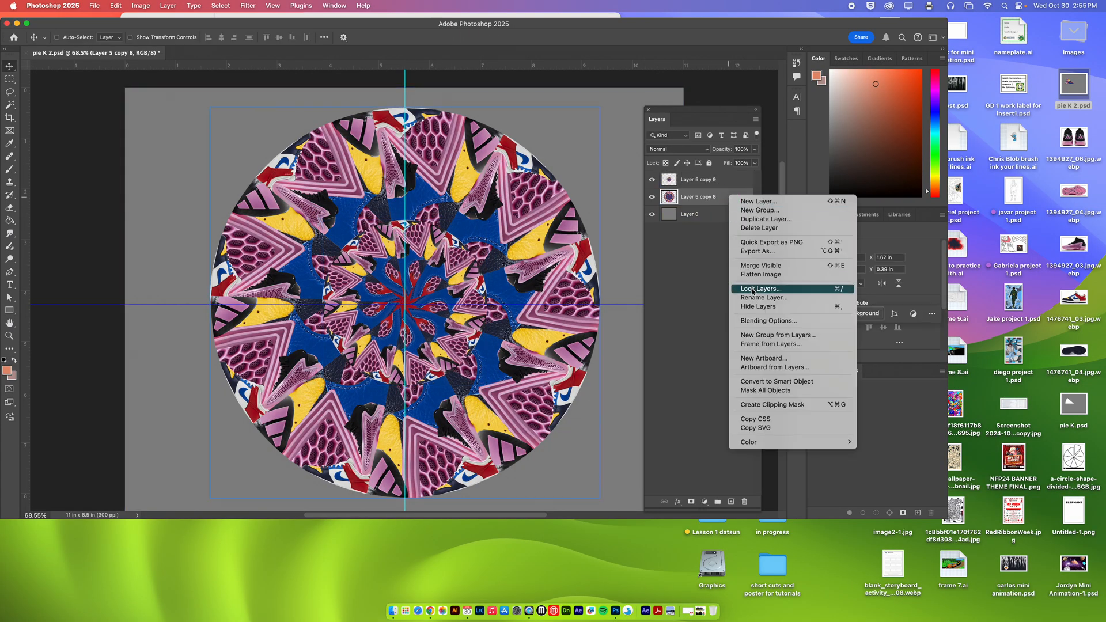
click(763, 219)
click(644, 275)
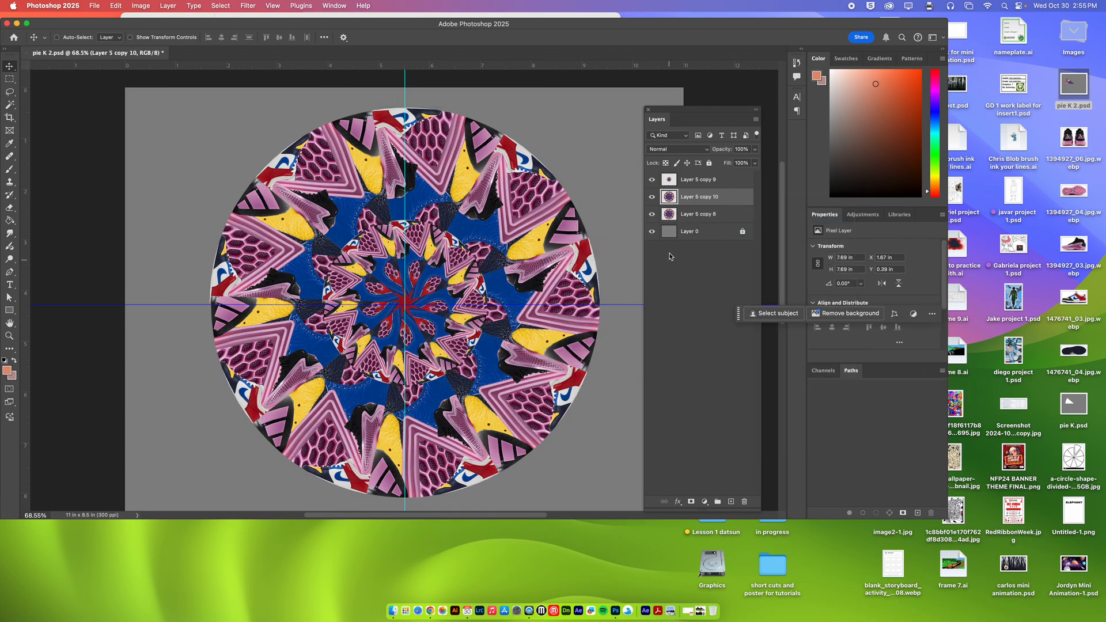
Enlarge Layer 5 copy 10 from its center to about 12.01 in wide and place it below Layer 5 copy 8.
key(super+t)
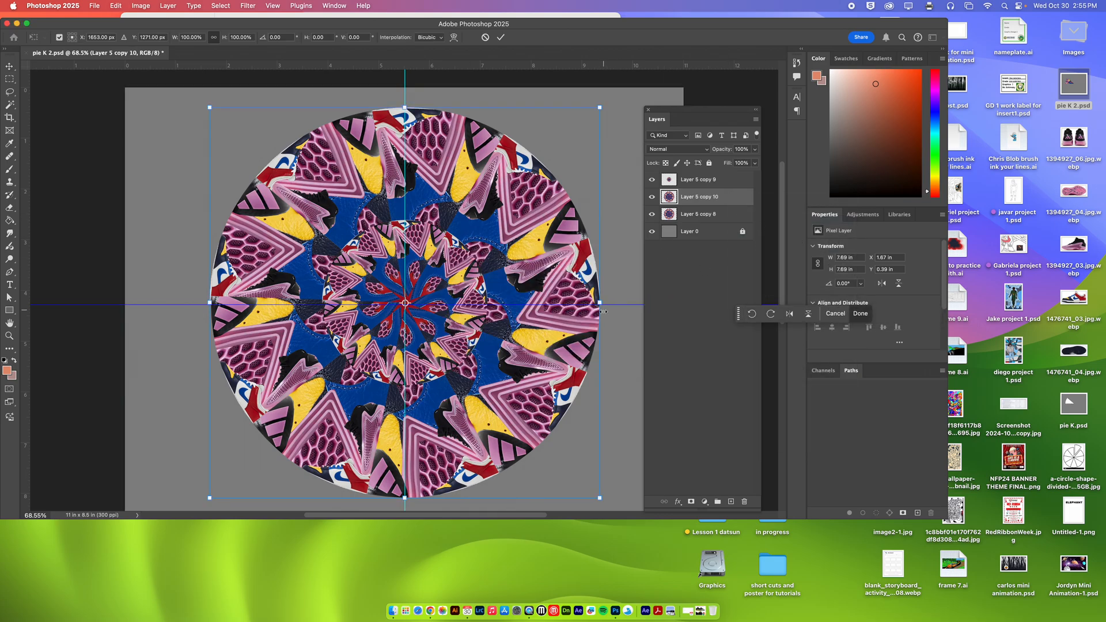
drag(602, 311, 714, 282)
click(502, 38)
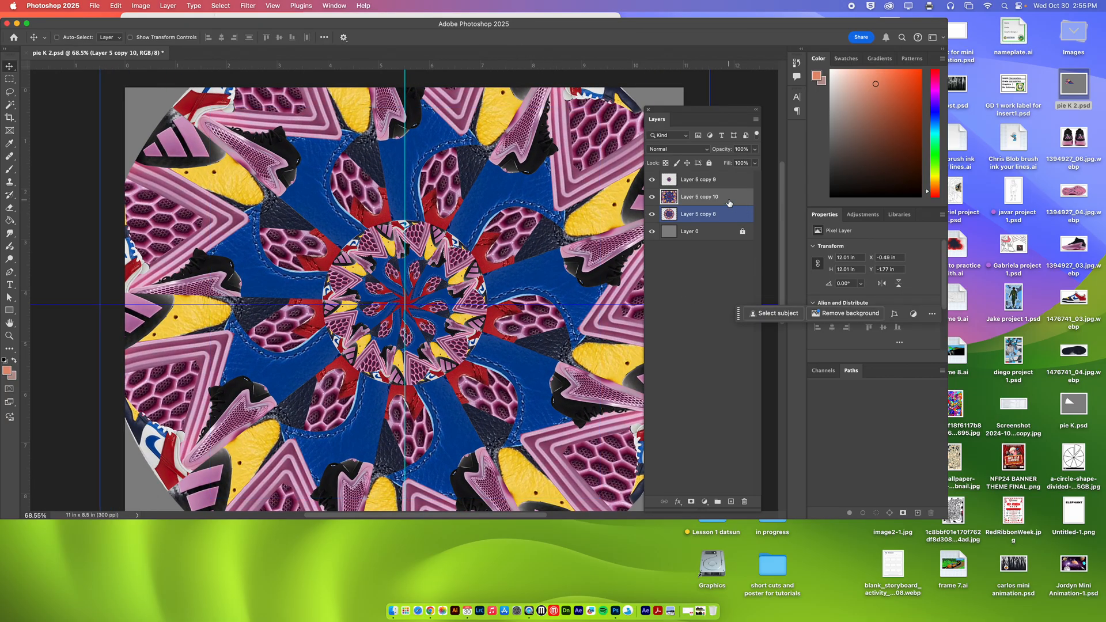
drag(730, 197, 739, 224)
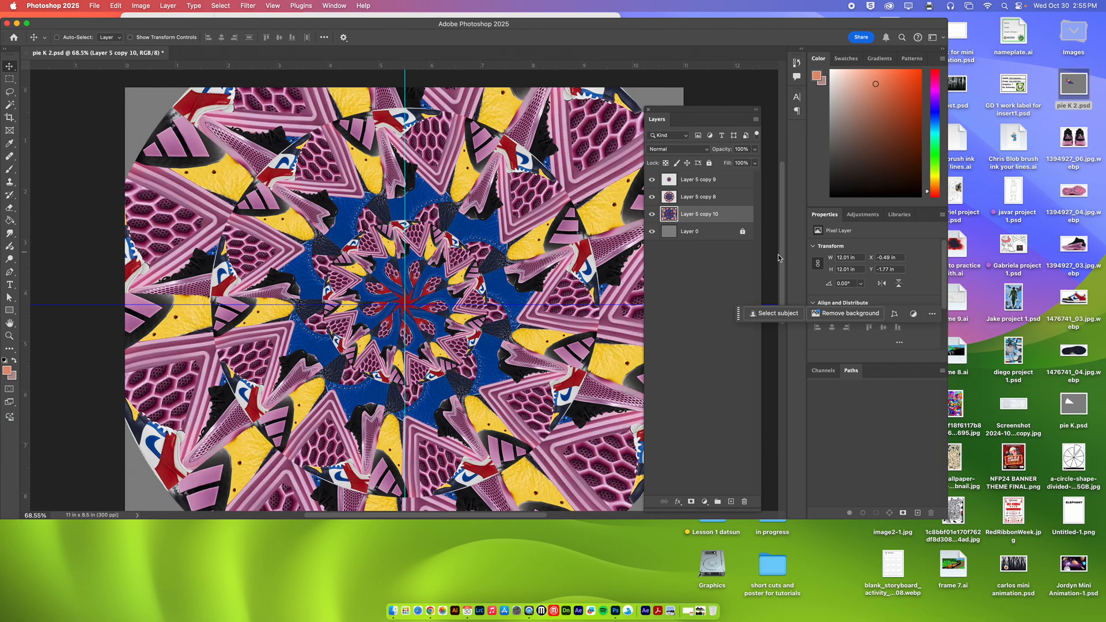
Duplicate Layer 5 copy 10 directly above Layer 0 and enlarge the bottom copy from its center to about 15.28 in wide.
click(751, 241)
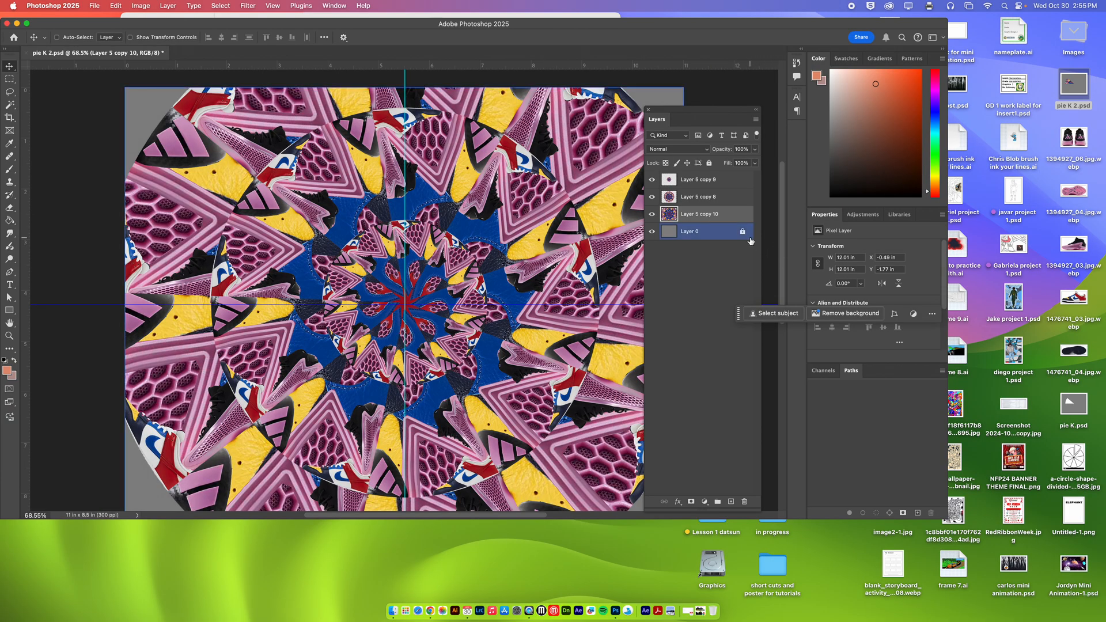
click(718, 215)
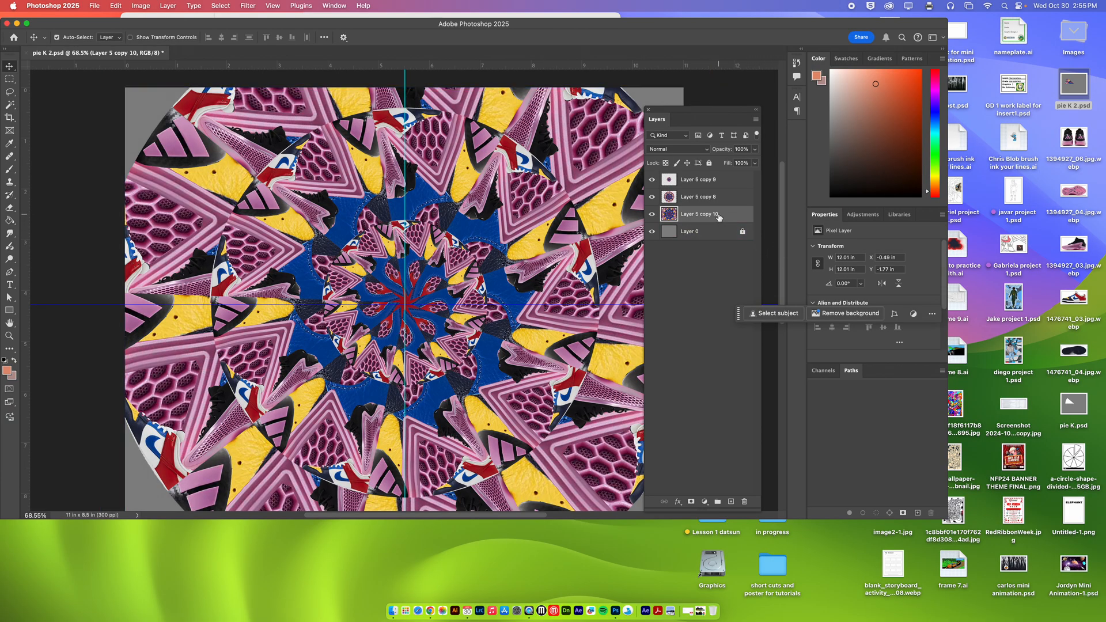
drag(718, 216, 718, 241)
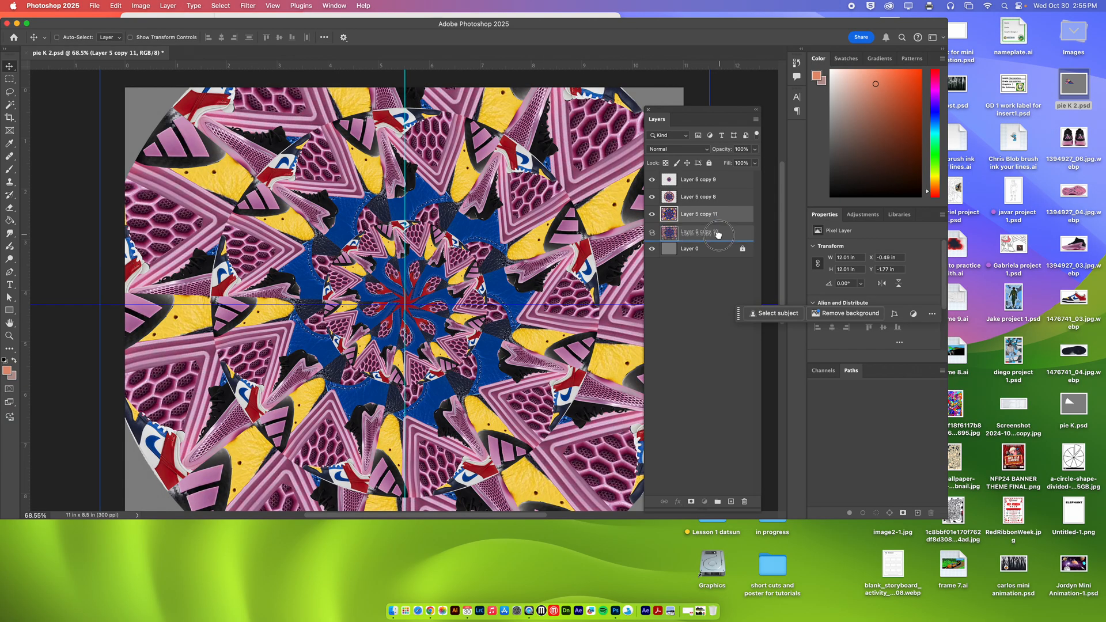
key(super+t)
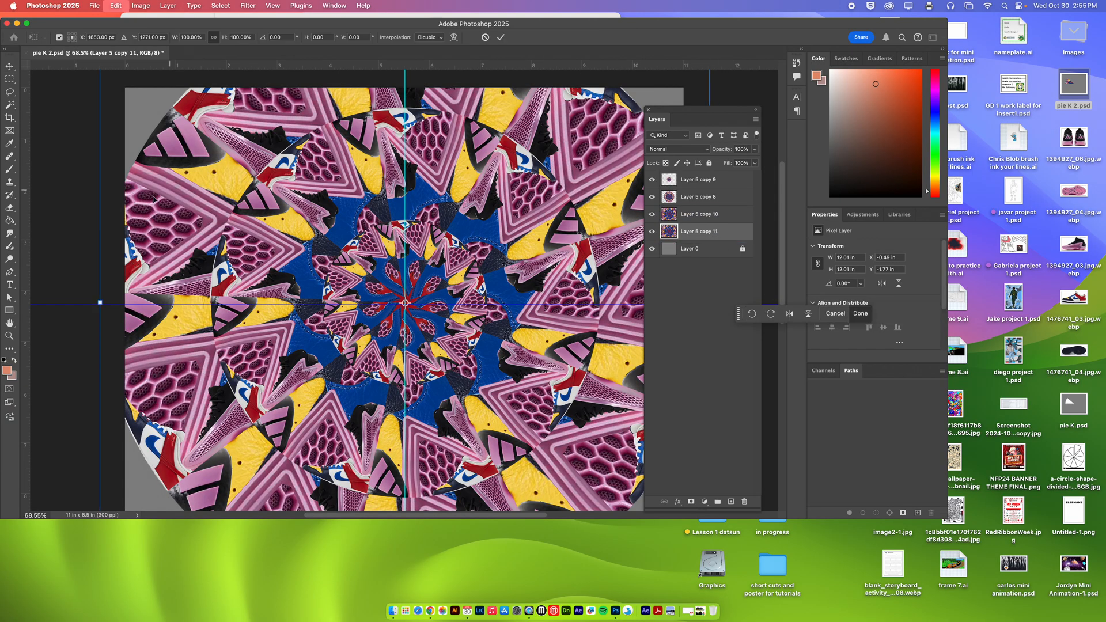
drag(98, 301, 30, 302)
key(Return)
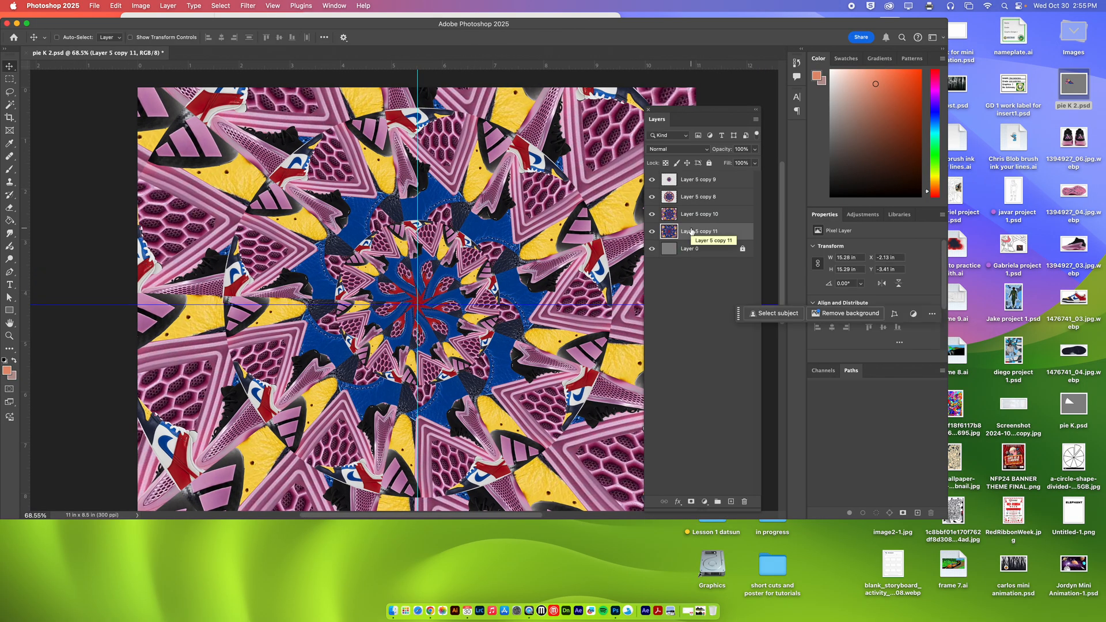
Rotate the middle circle, Layer 5 copy 8, about 31° clockwise around its center.
click(706, 214)
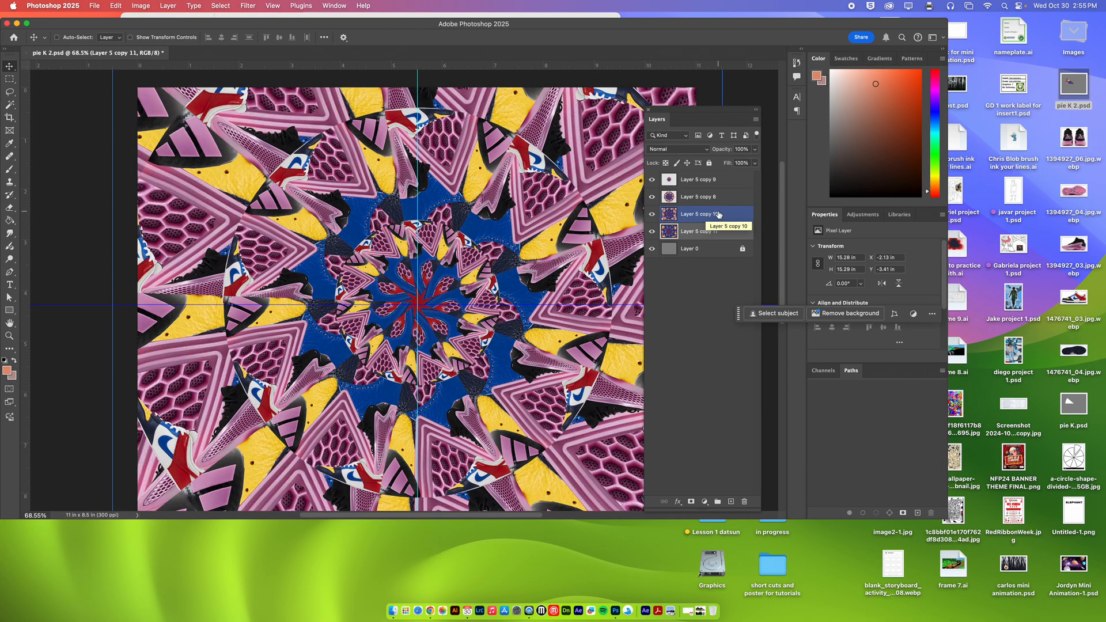
click(718, 197)
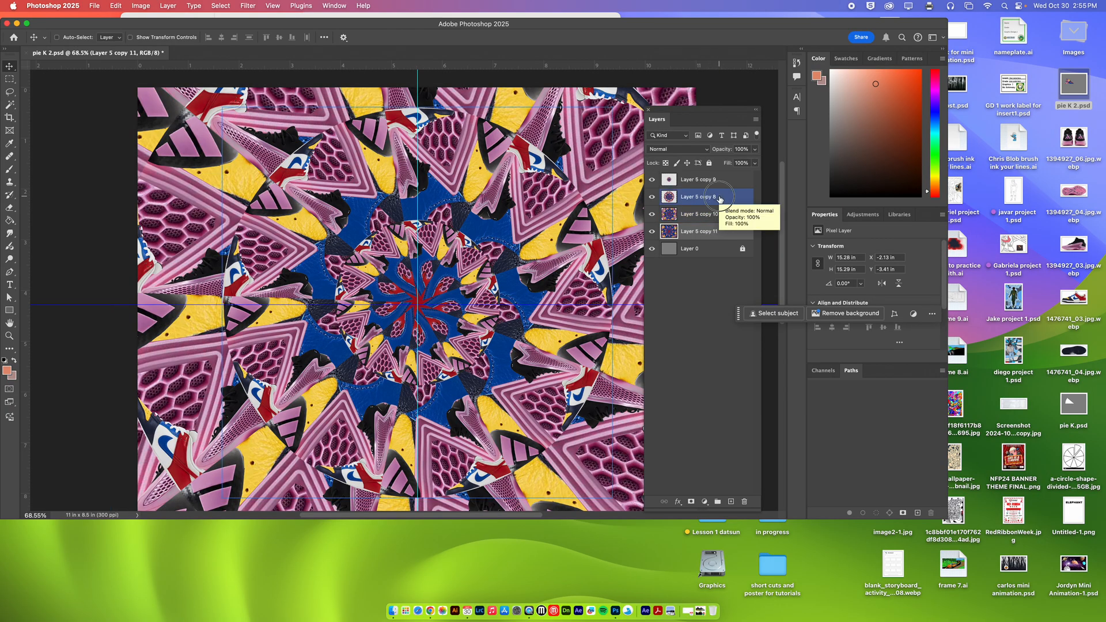
key(super+t)
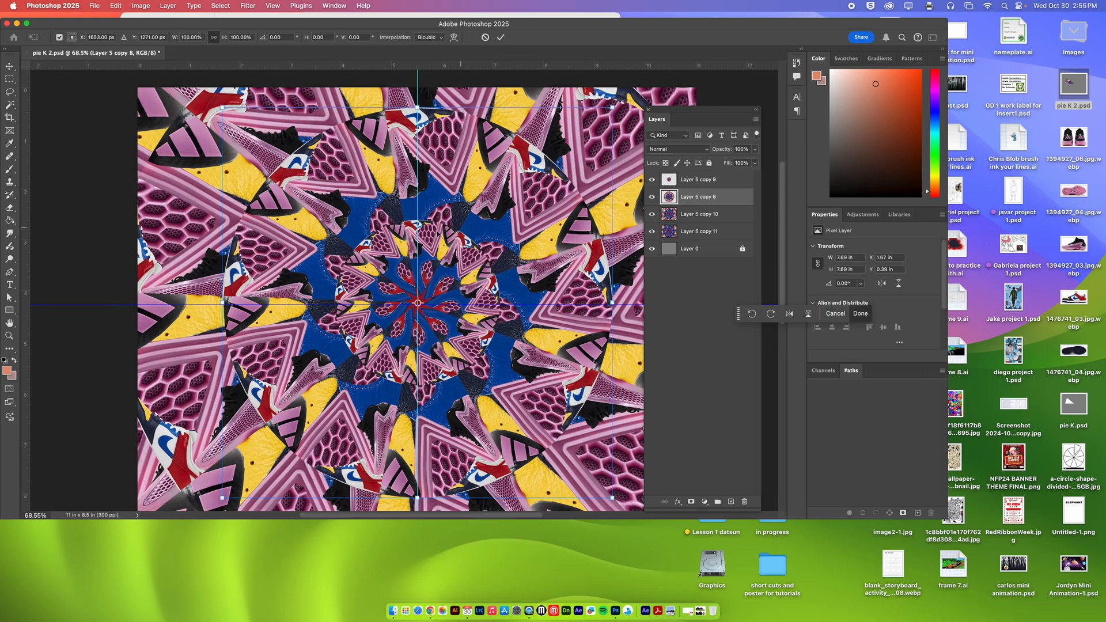
drag(212, 178, 329, 101)
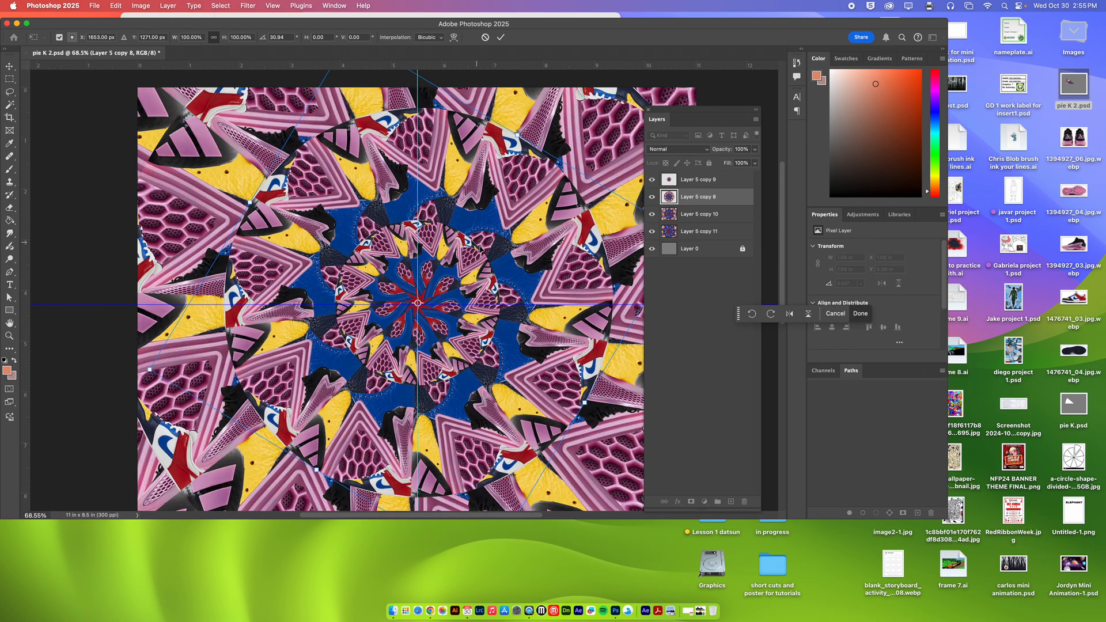
key(Return)
Rotate the large circle, Layer 5 copy 10, slightly clockwise around its center to offset its pattern.
click(686, 222)
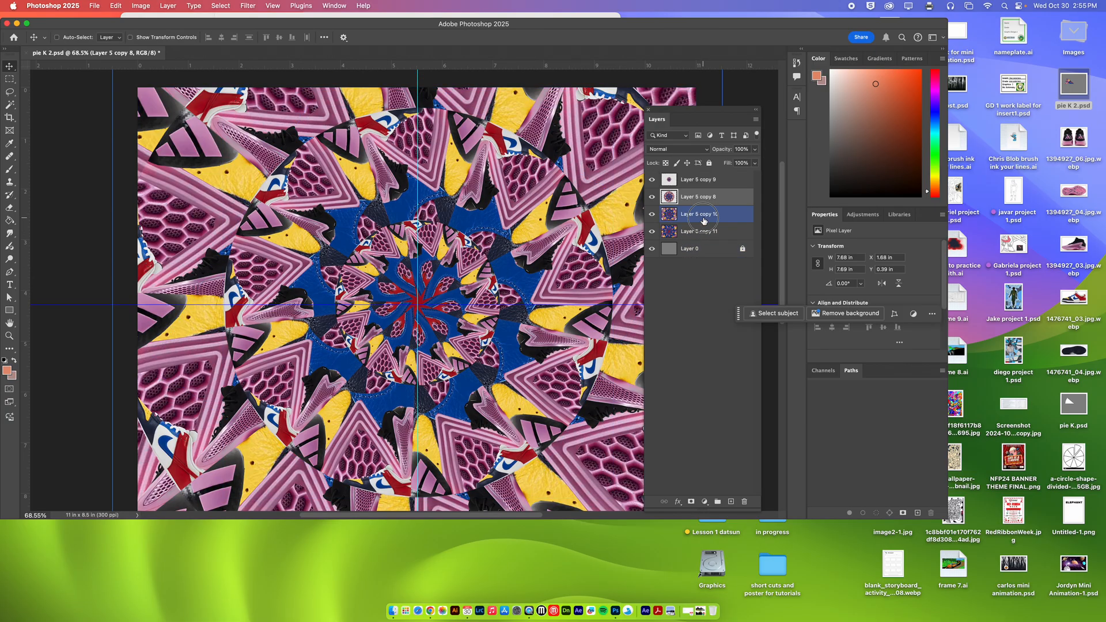
key(super+t)
drag(99, 332, 54, 289)
key(Return)
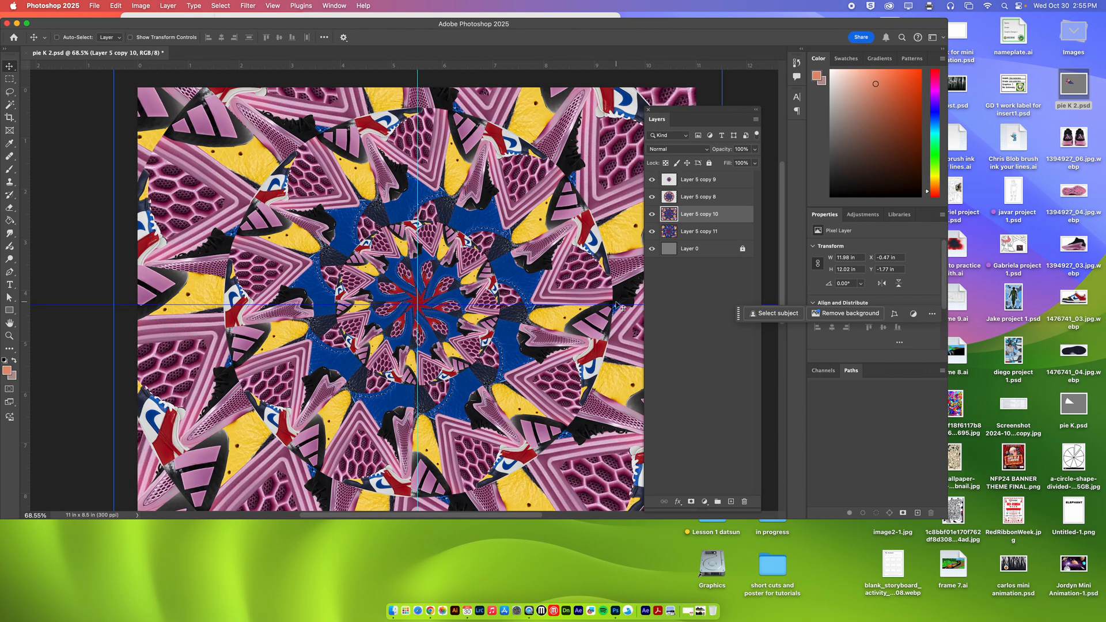
Try the Luminosity blend mode on the small inner circle, Layer 5 copy 9.
click(736, 180)
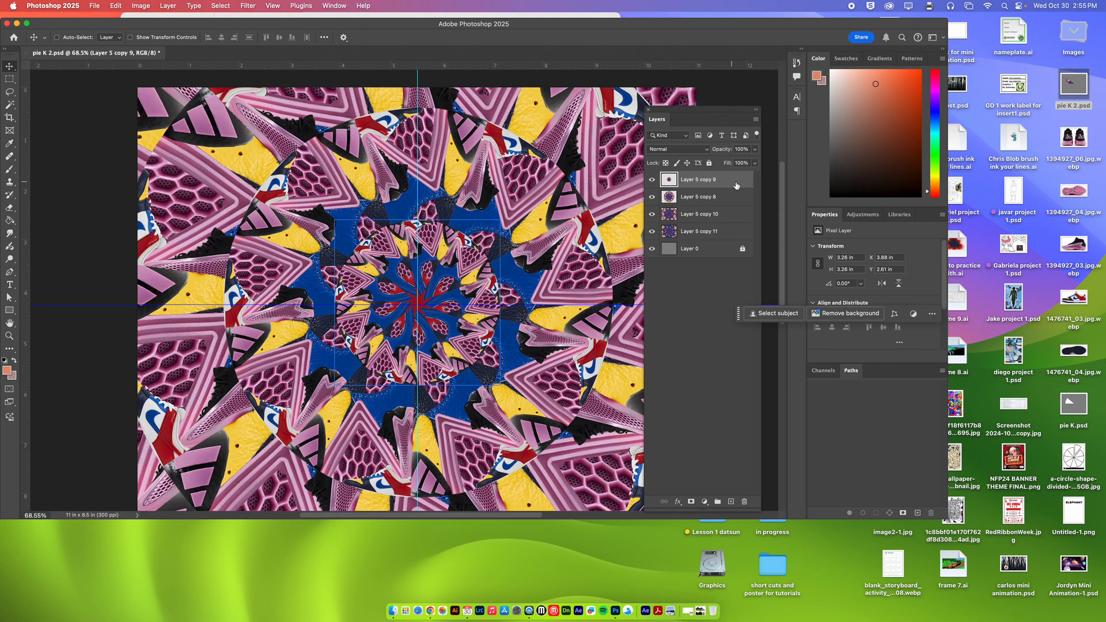
click(708, 151)
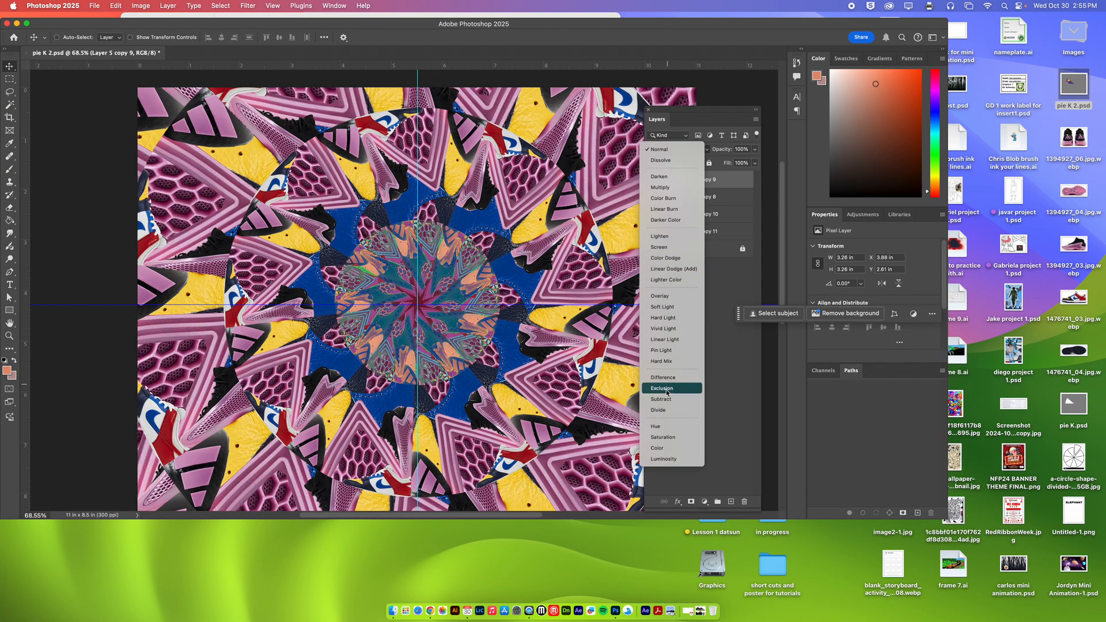
click(665, 459)
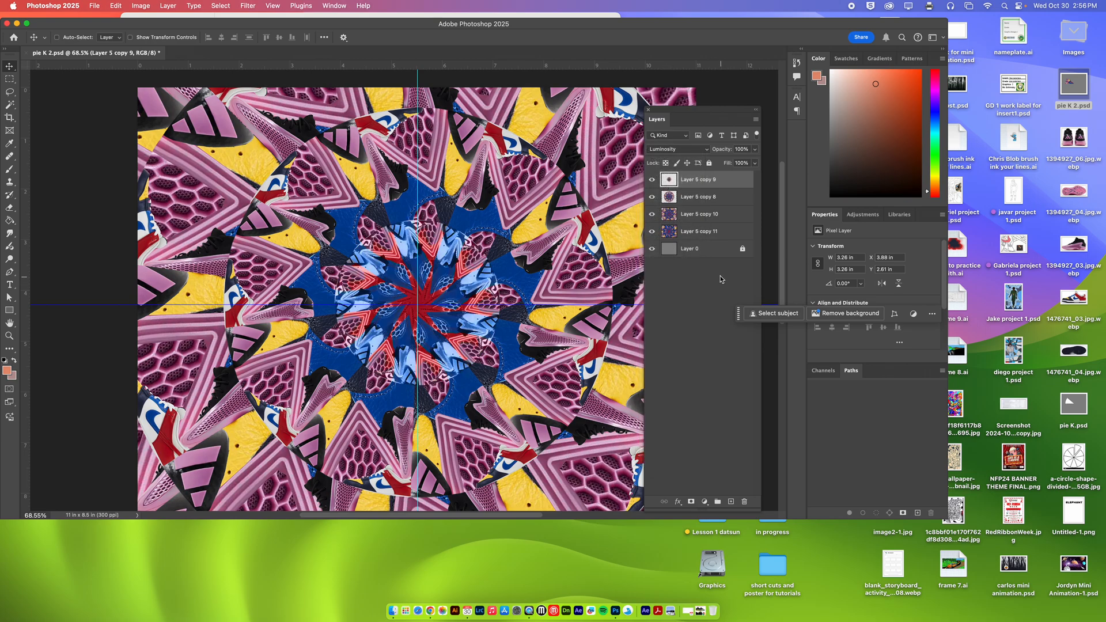
Try the Vivid Light blend mode on Layer 5 copy 8, then return that layer to Normal.
click(710, 197)
click(683, 149)
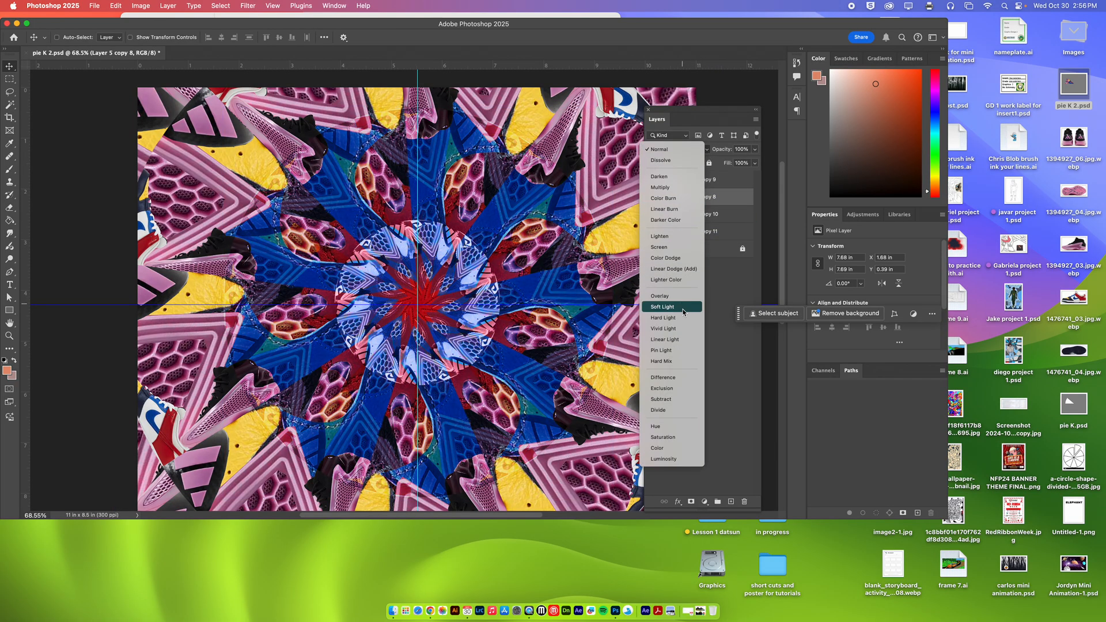
click(685, 333)
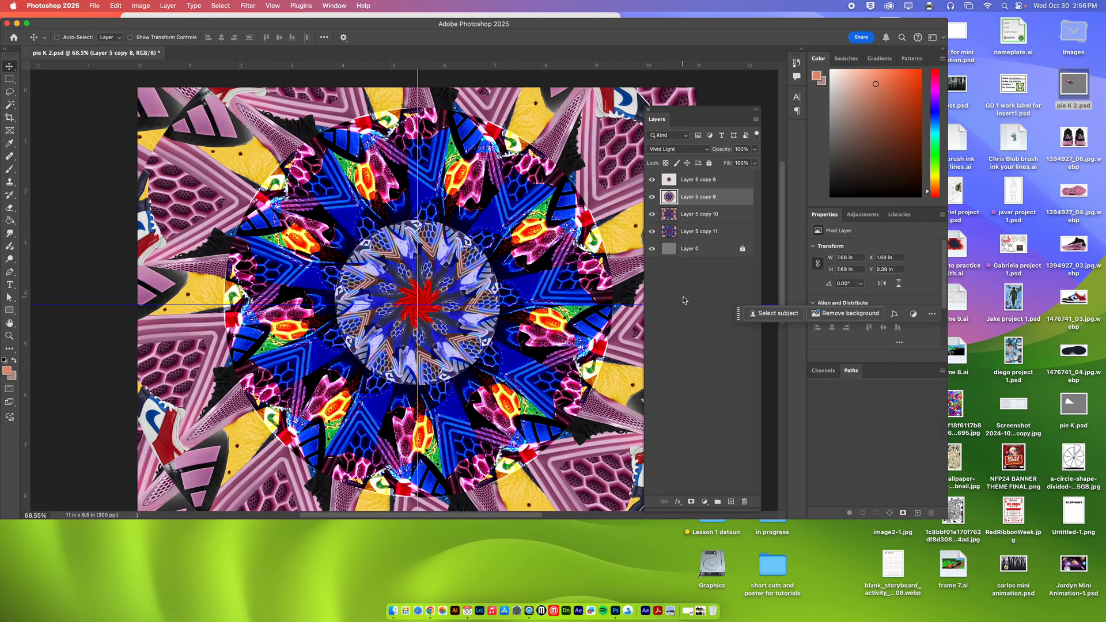
click(677, 149)
click(660, 14)
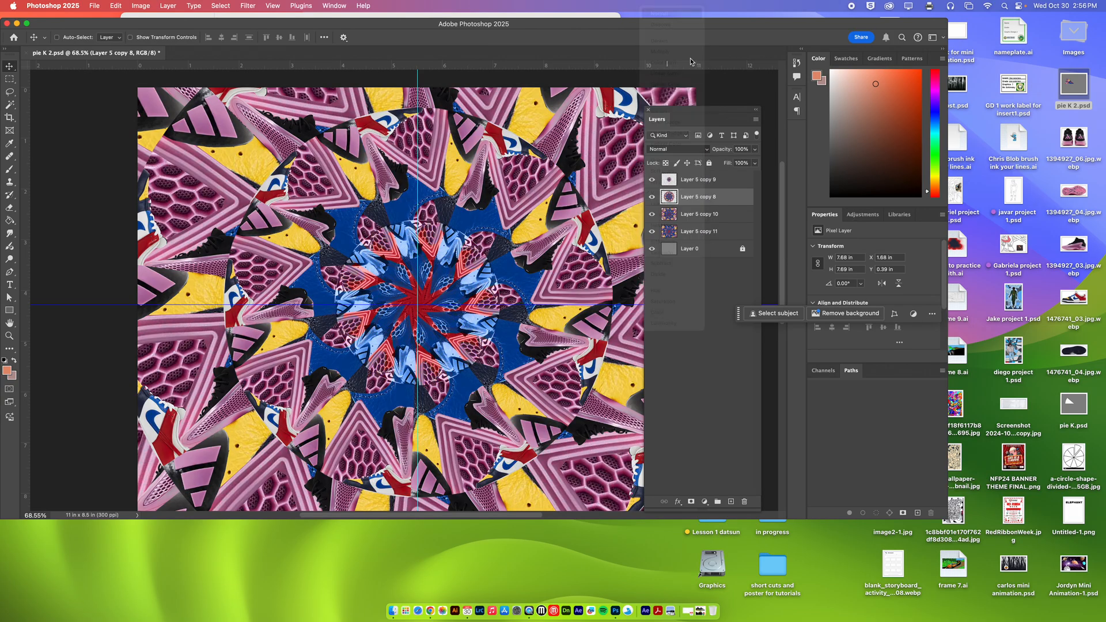
Set the blend mode of the small inner circle, Layer 5 copy 9, back to Normal.
click(718, 183)
click(677, 148)
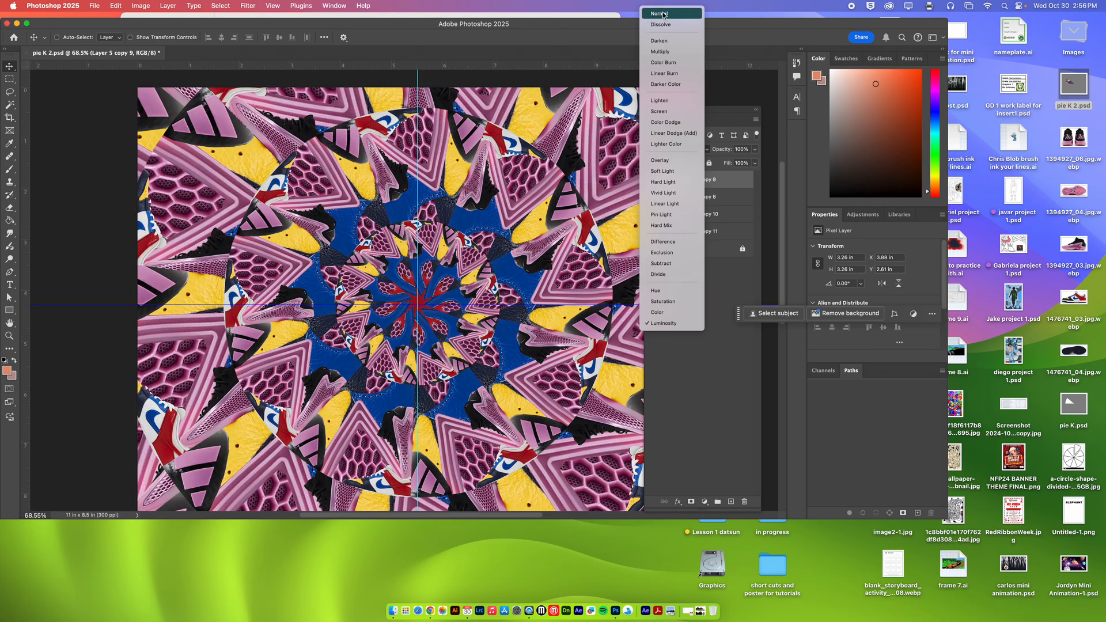
click(662, 17)
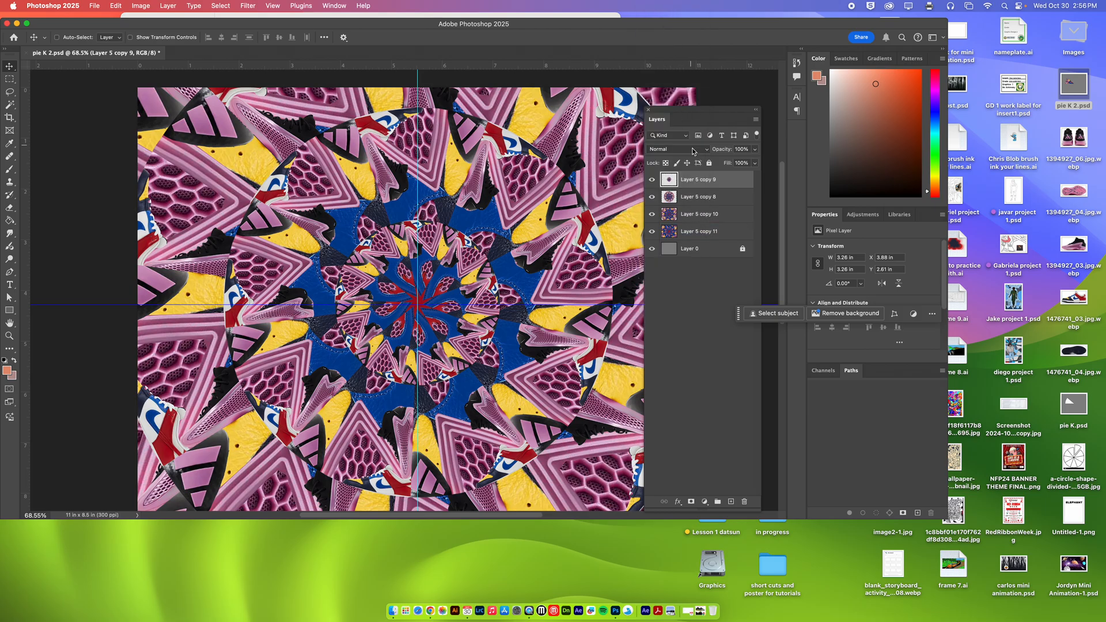
Add a magenta Color Overlay to Layer 5 copy 10, using the Overlay blend mode at 100% opacity.
click(733, 218)
double_click(737, 217)
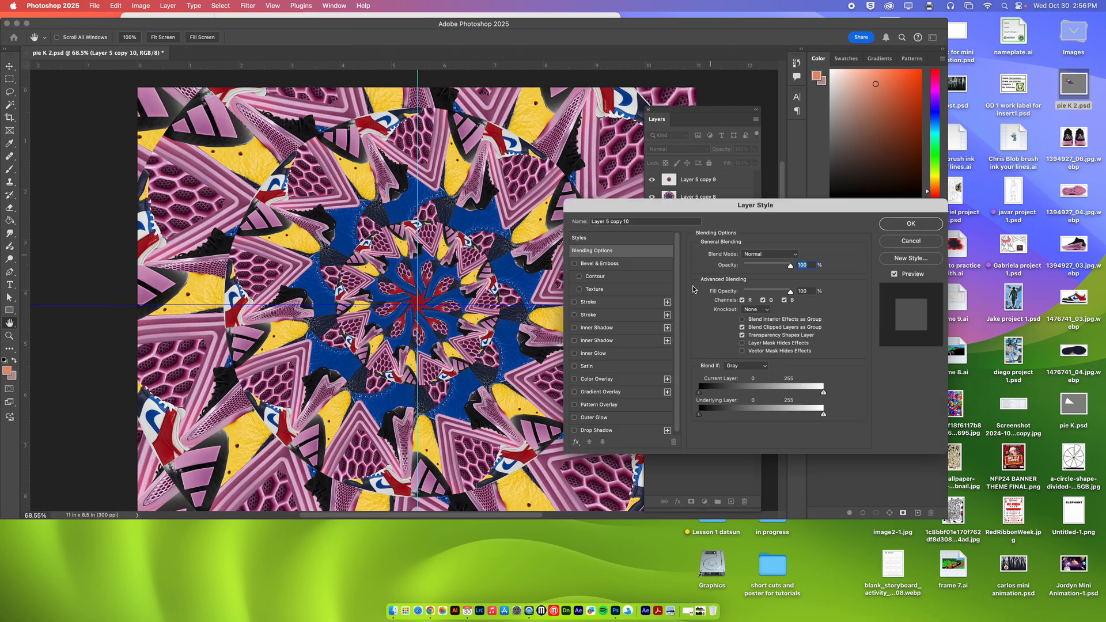
click(596, 379)
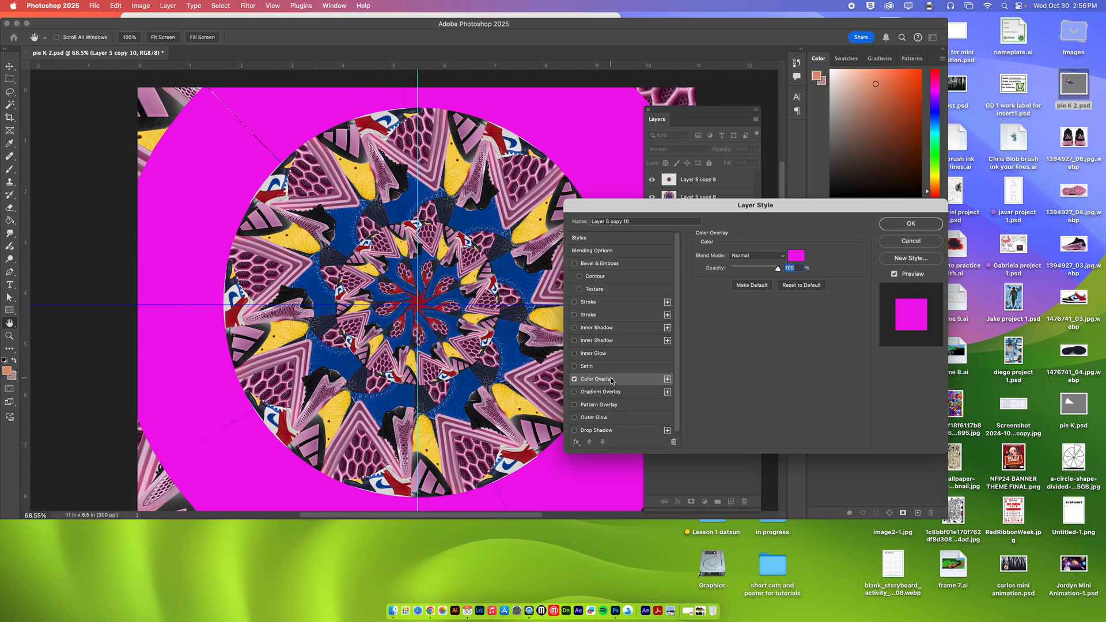
click(777, 261)
click(753, 304)
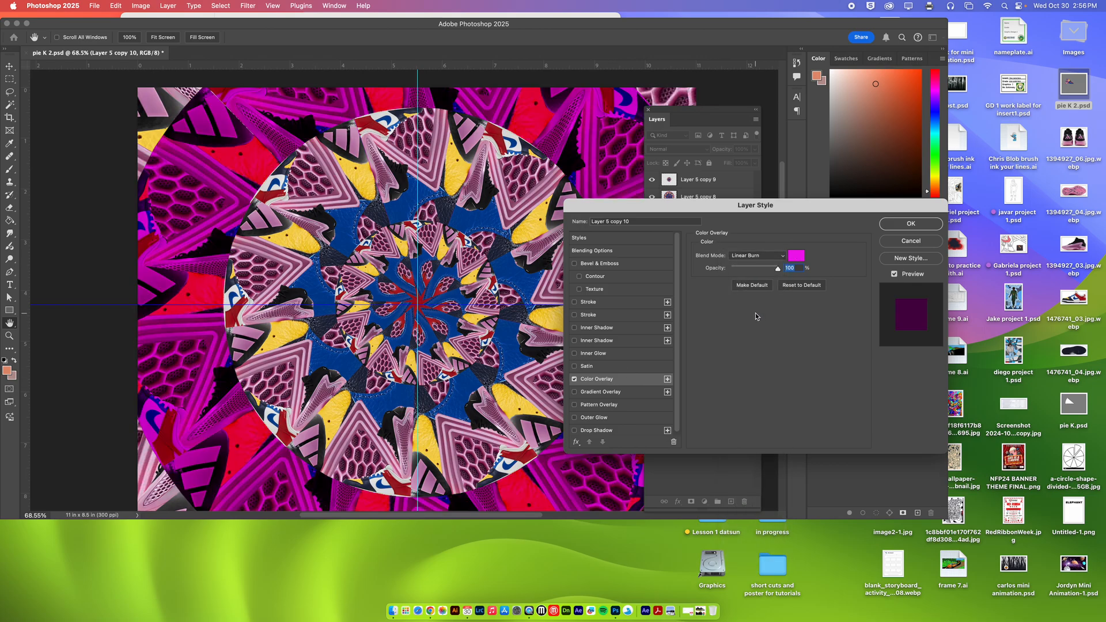
click(760, 260)
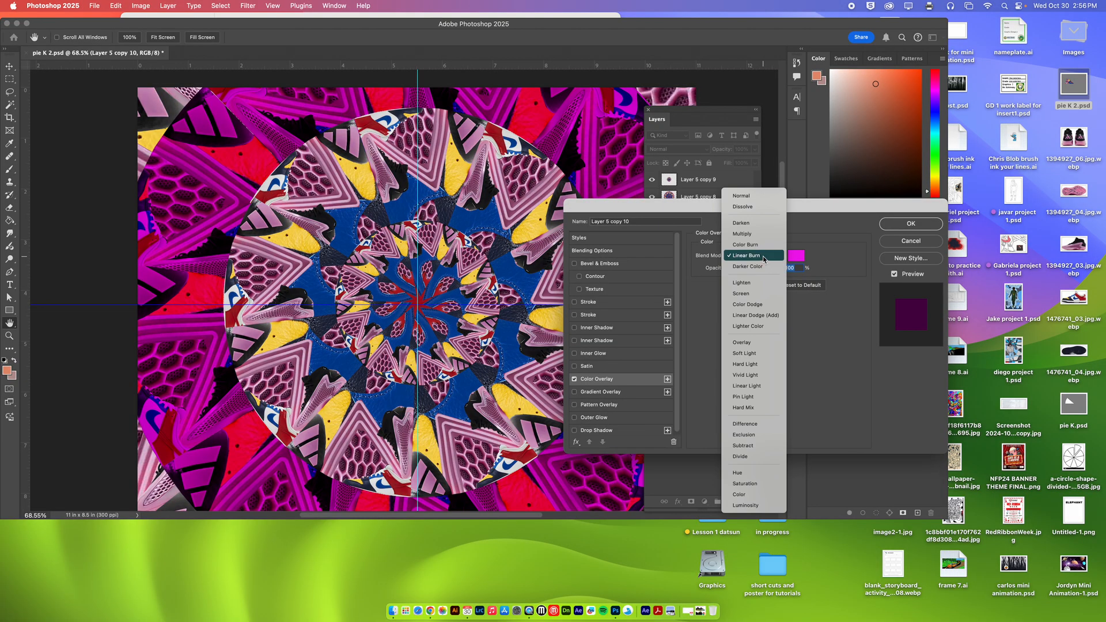
click(750, 343)
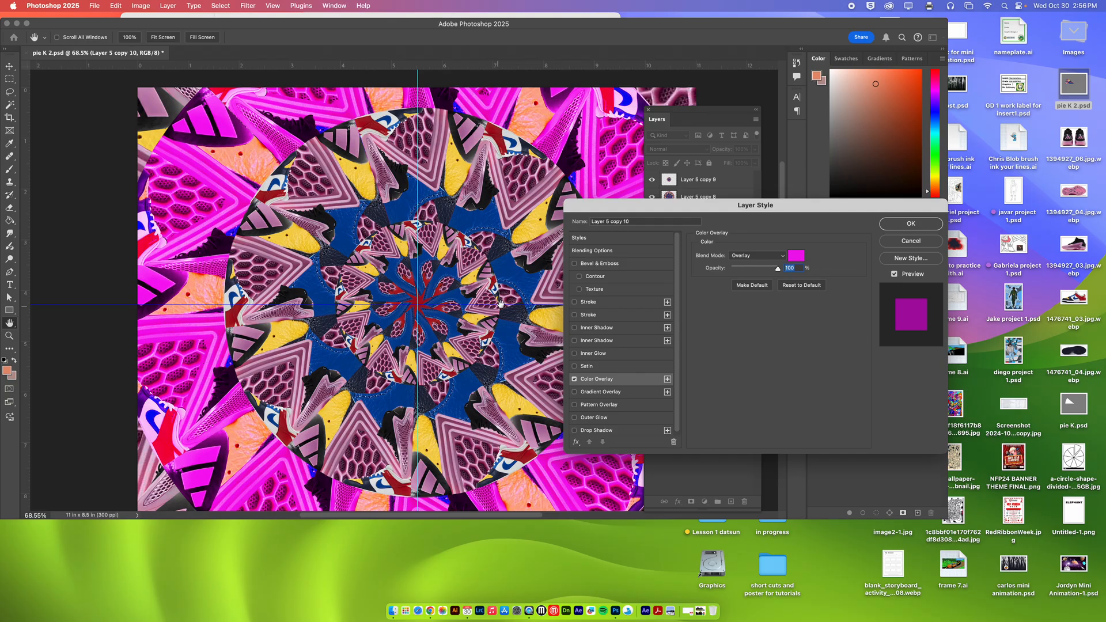
click(915, 229)
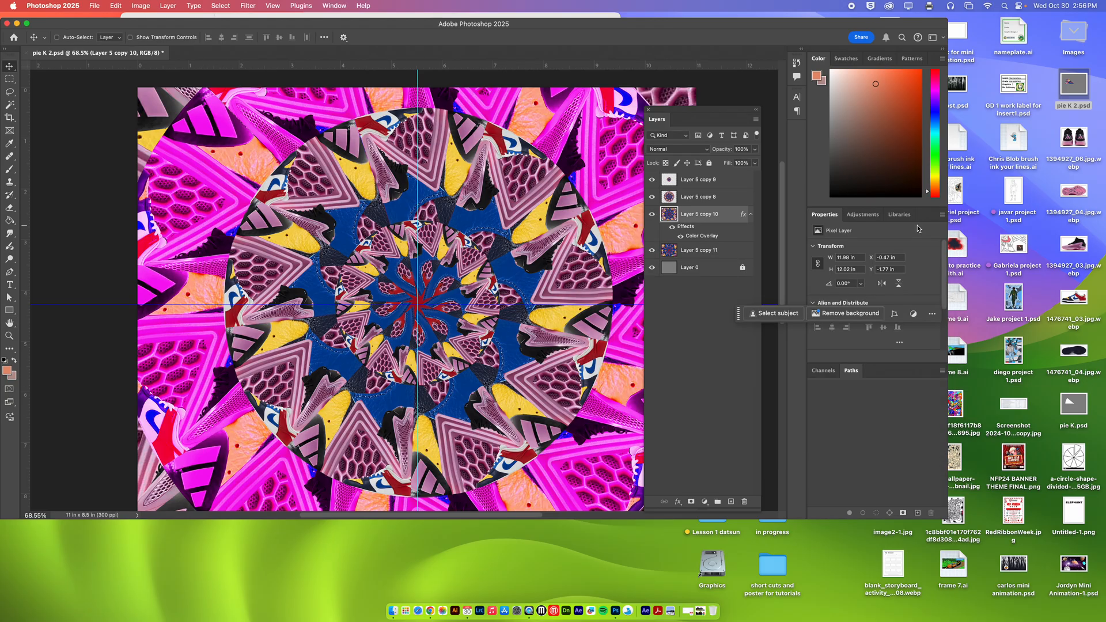
Return the Photoshop window to the upper left of the desktop and enlarge it so the whole canvas fits.
click(696, 179)
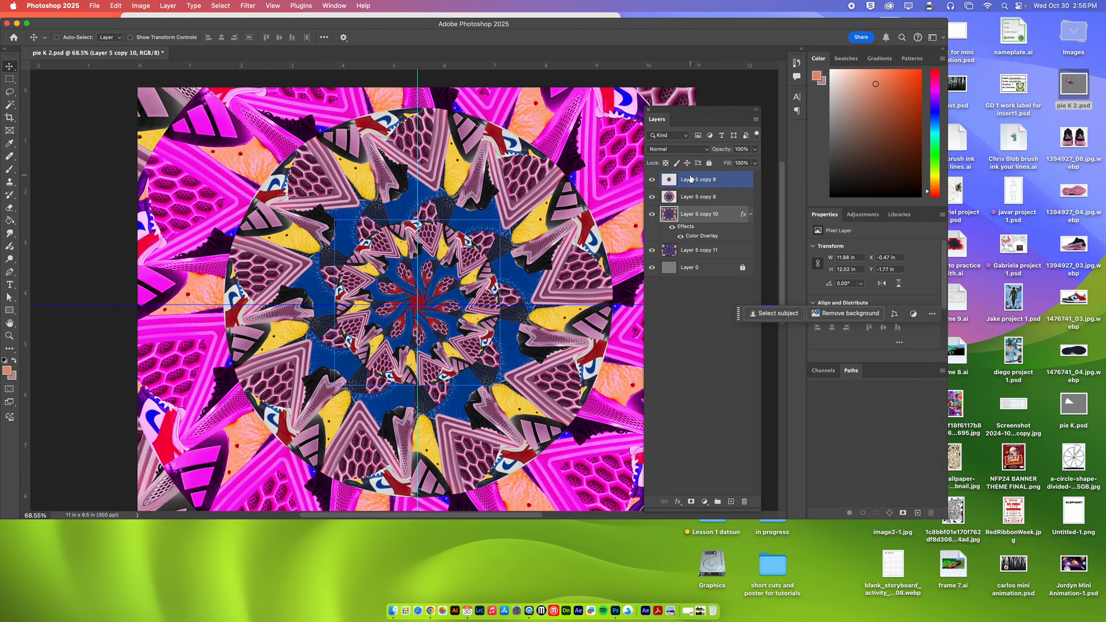
drag(538, 31, 576, 201)
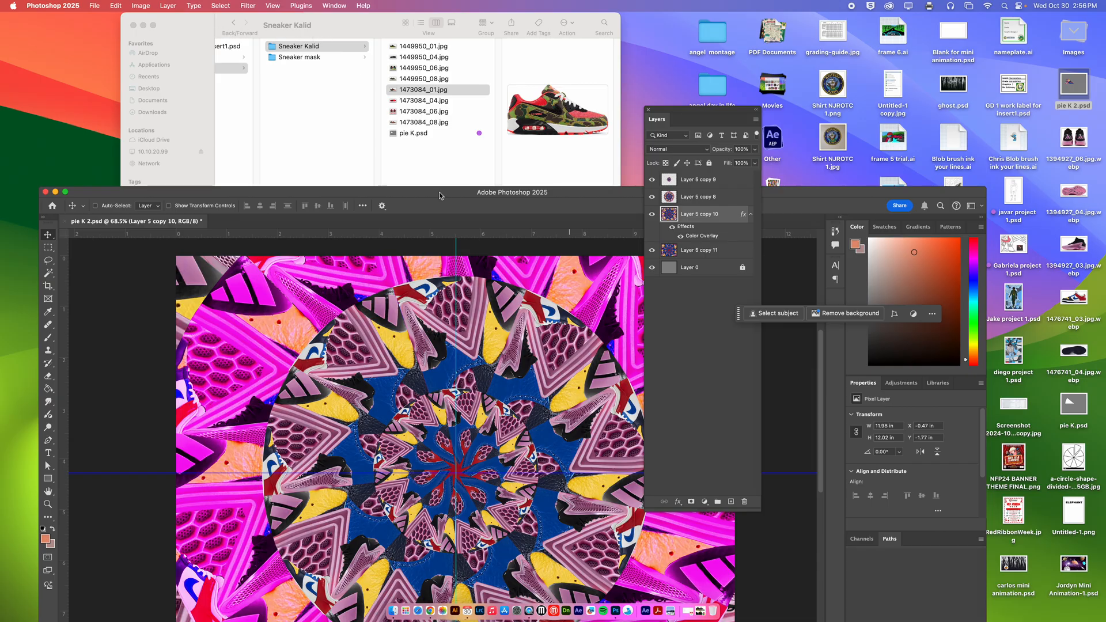
drag(440, 195, 402, 29)
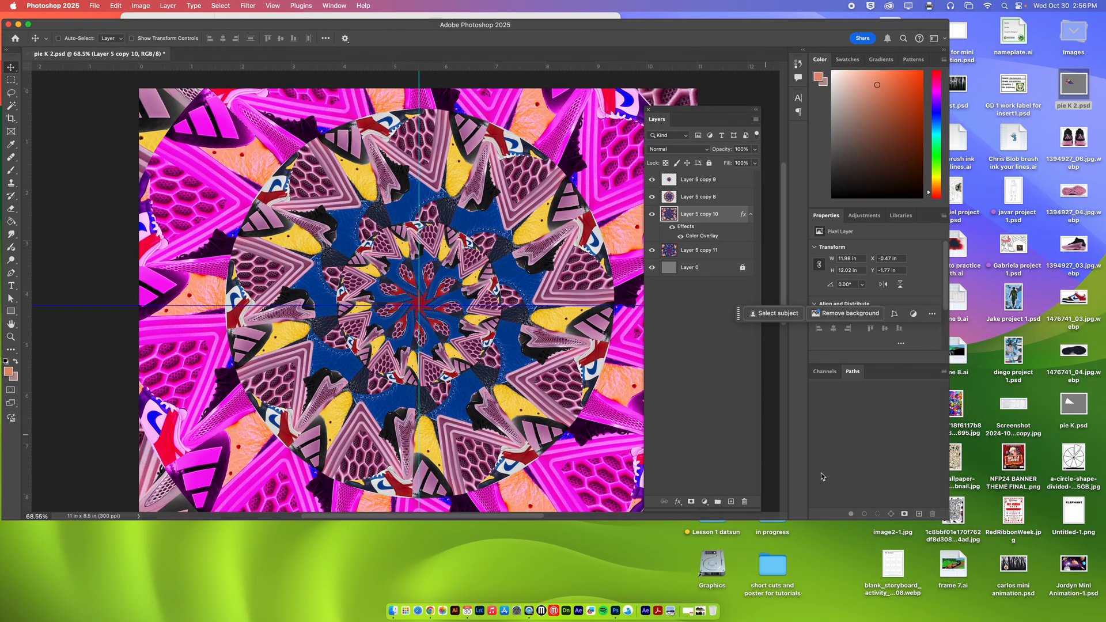
drag(944, 518, 1044, 585)
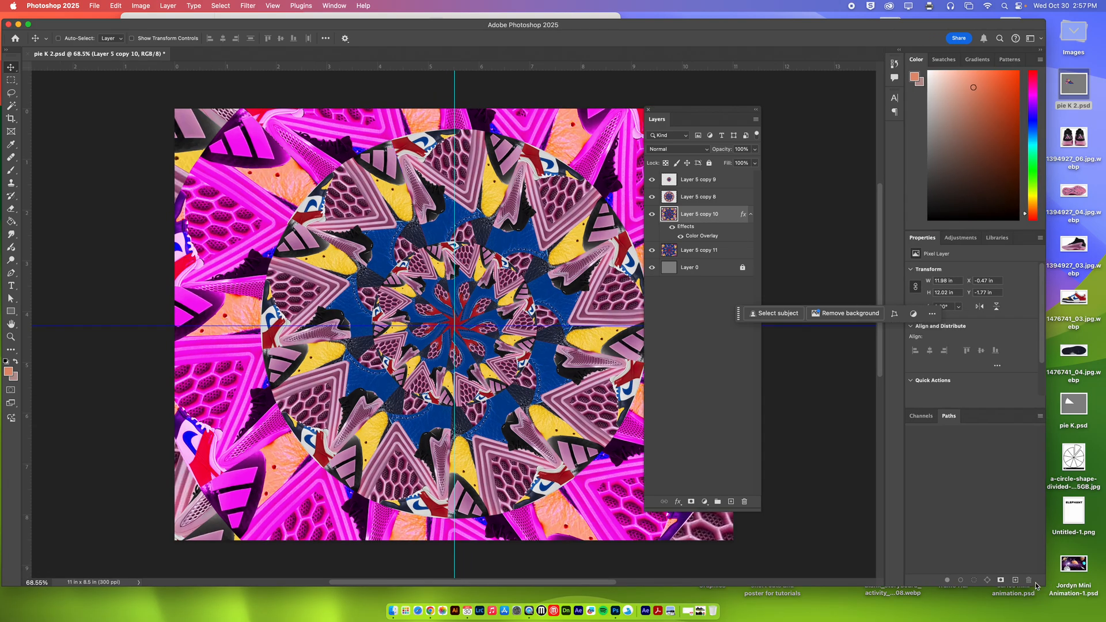